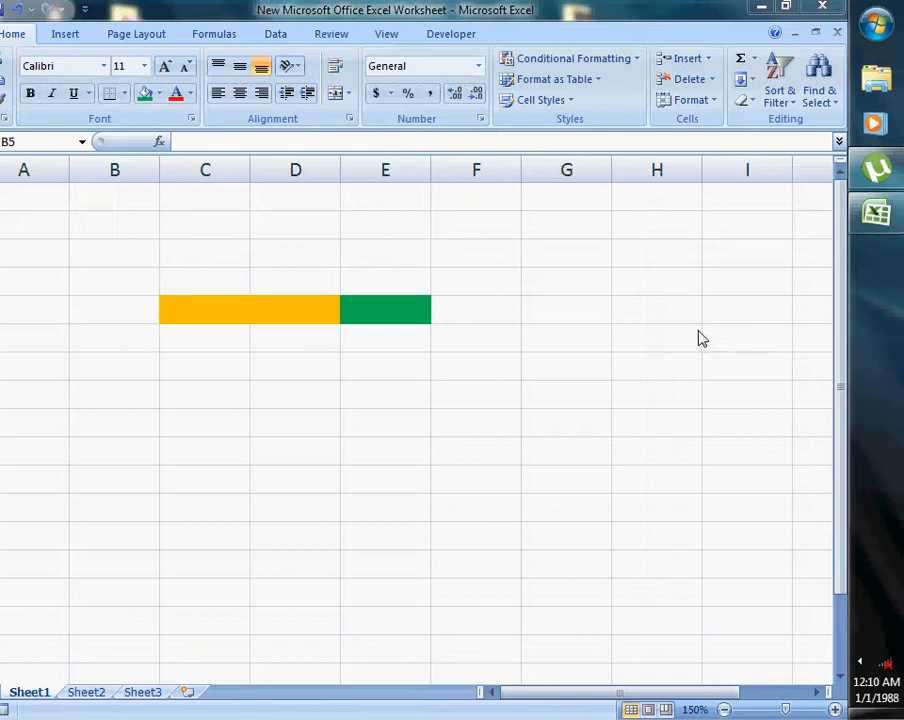
# Step: Start recording a macro named Test with shortcut Ctrl+k, stored in This Workbook, with the description "test macro"
pyautogui.click(449, 37)
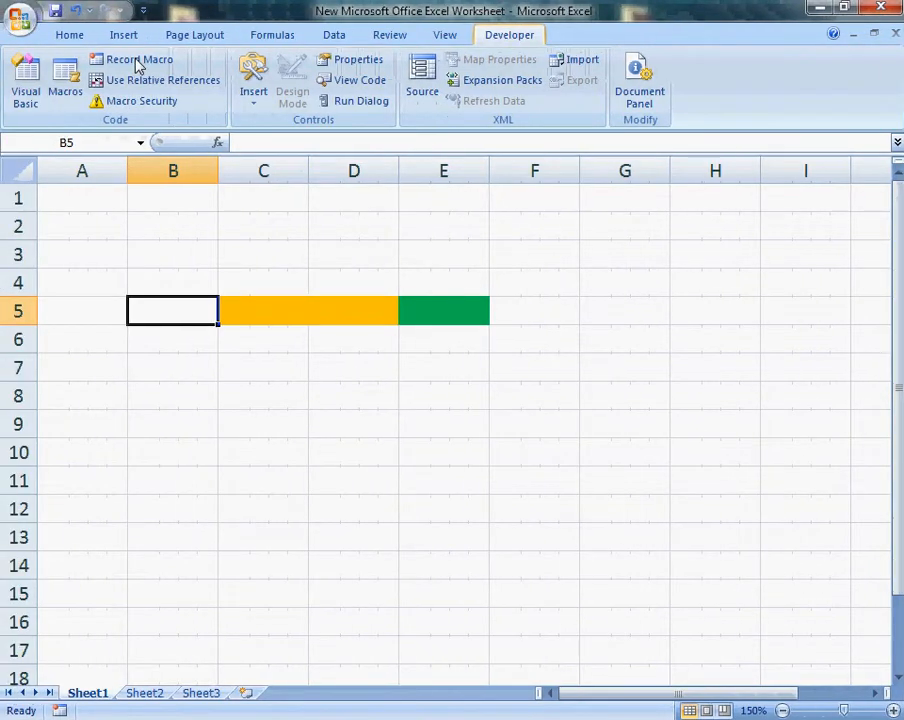
pyautogui.click(138, 62)
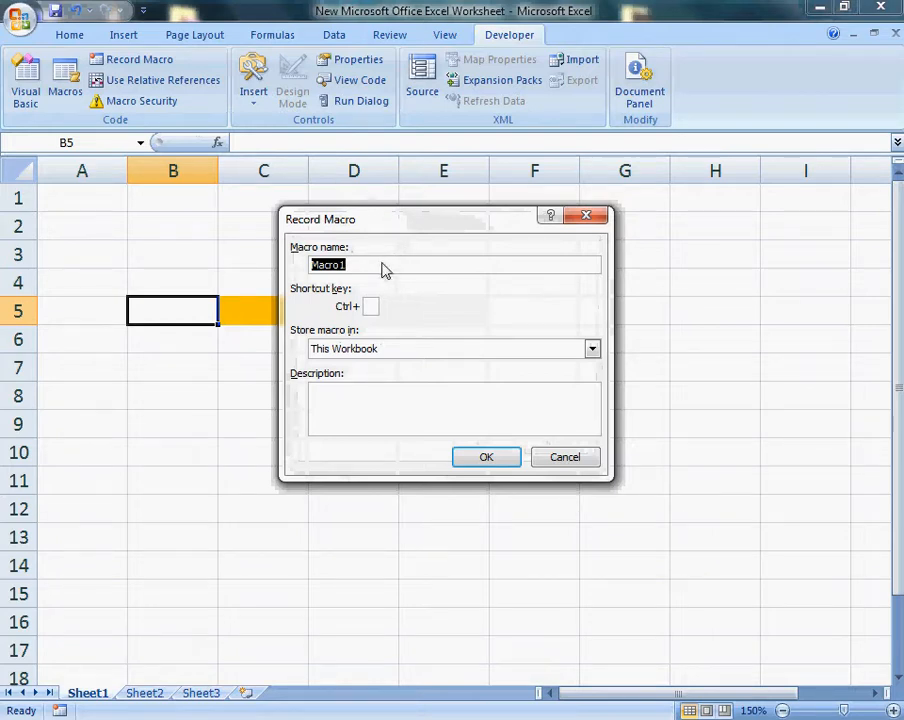
pyautogui.write('Test')
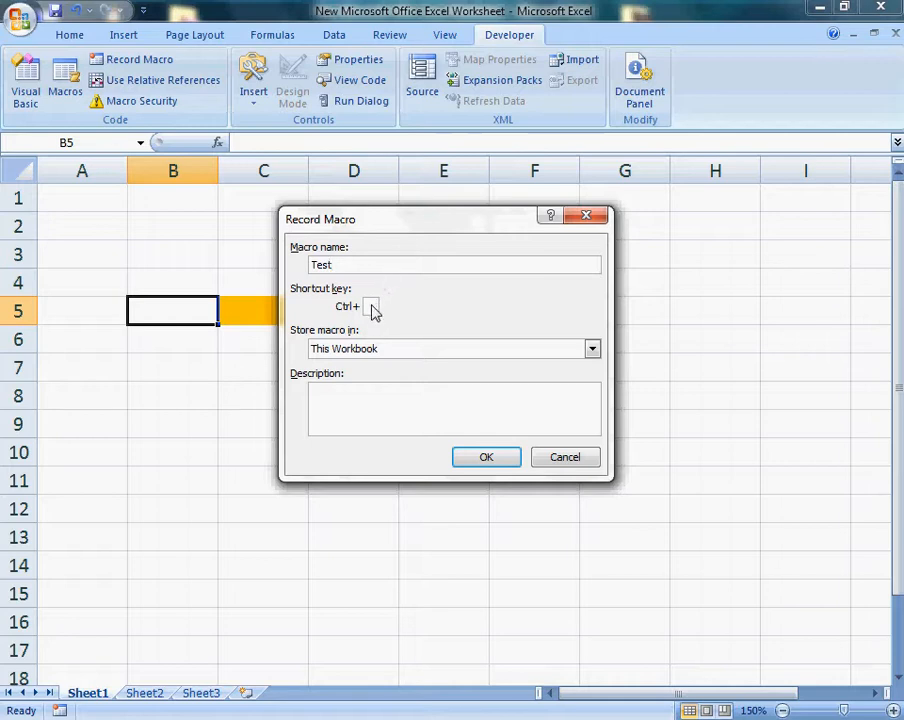
pyautogui.click(370, 307)
pyautogui.write('k')
pyautogui.click(398, 350)
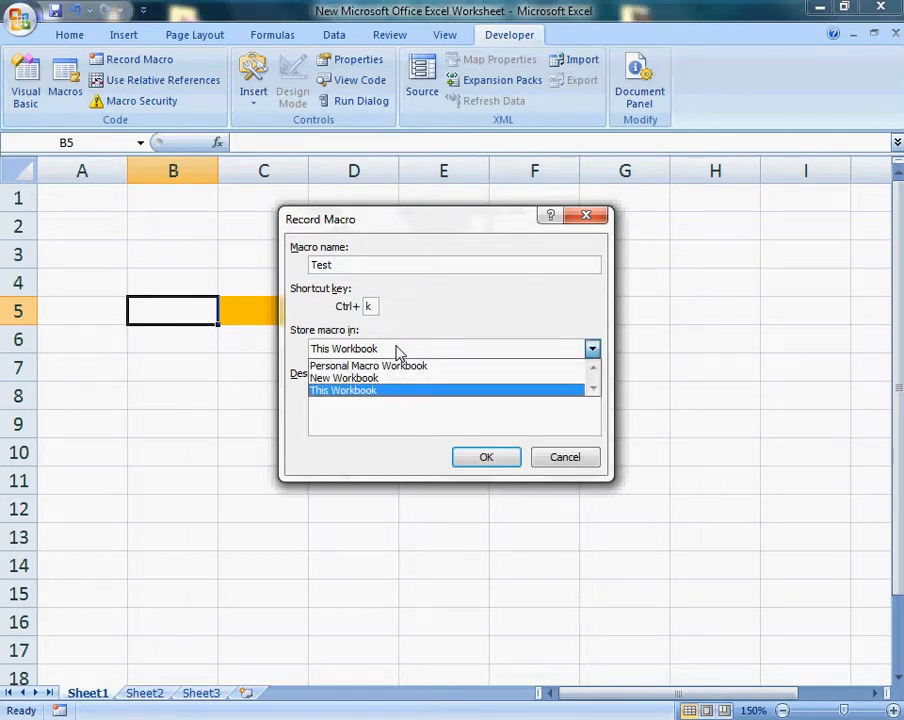
pyautogui.click(398, 350)
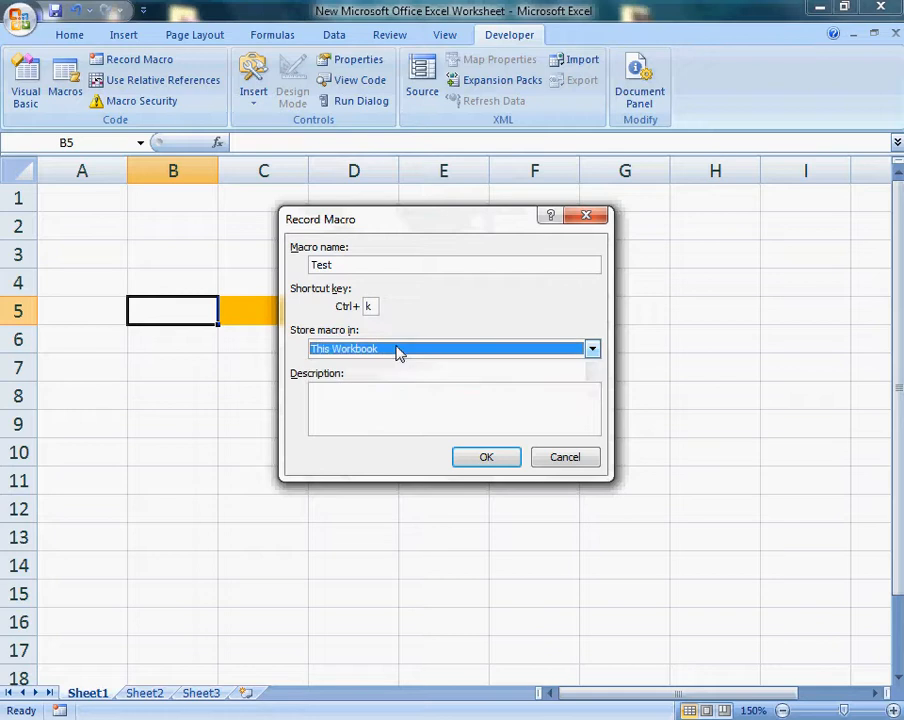
pyautogui.click(391, 418)
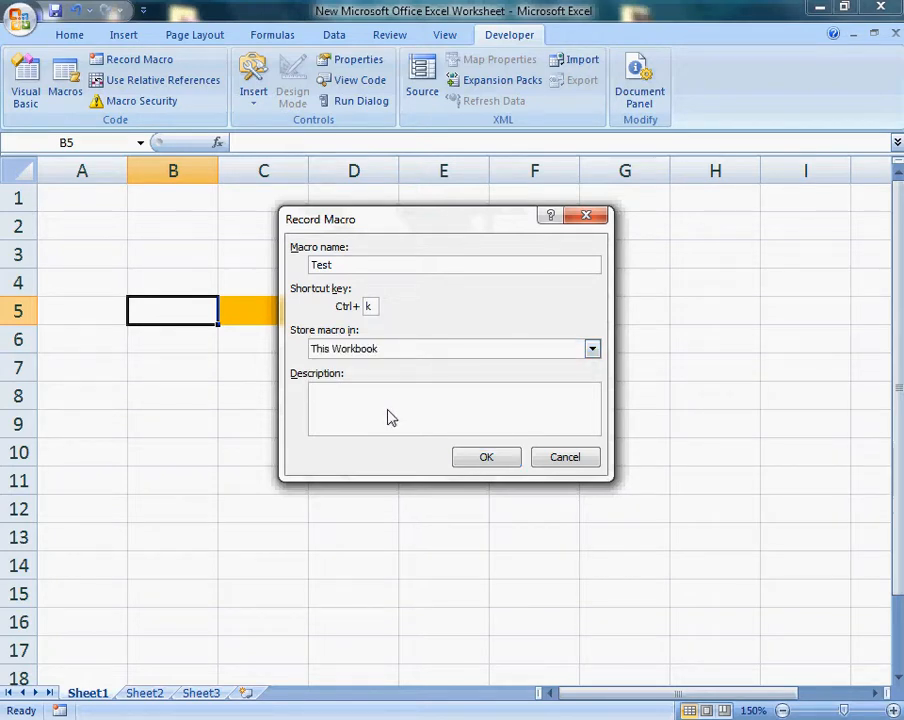
pyautogui.write('test macro')
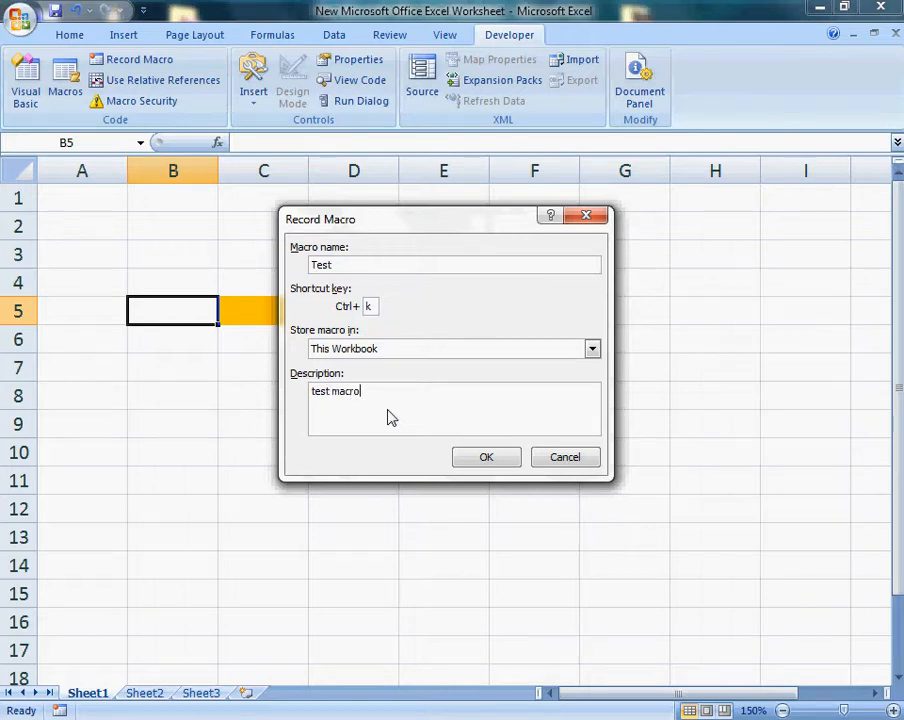
pyautogui.click(485, 459)
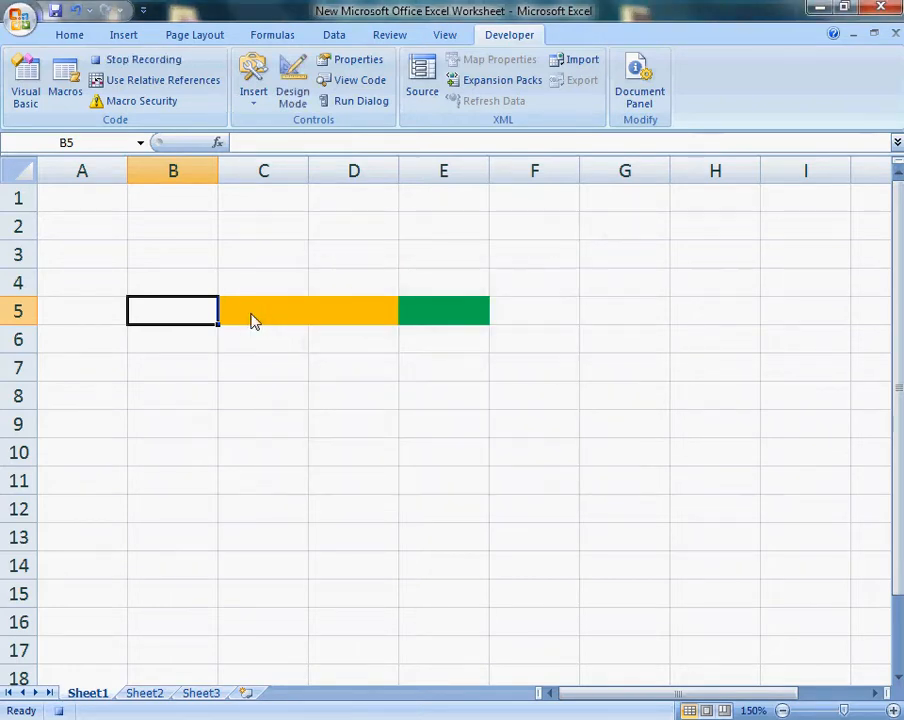
# Step: Enter 20 in cell C5 and 50 in cell D5
pyautogui.click(252, 320)
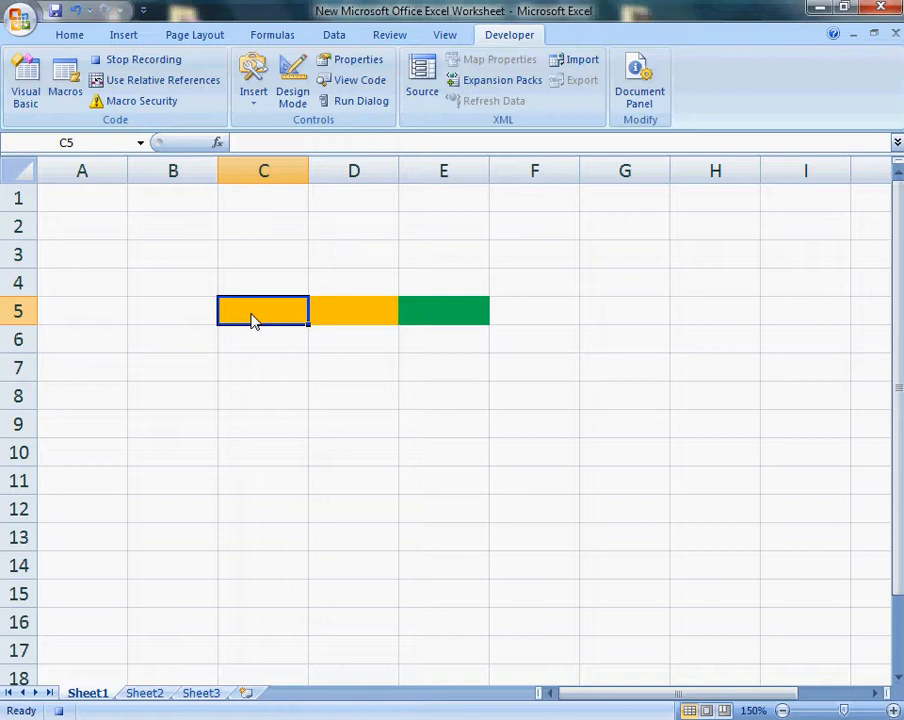
pyautogui.write('20')
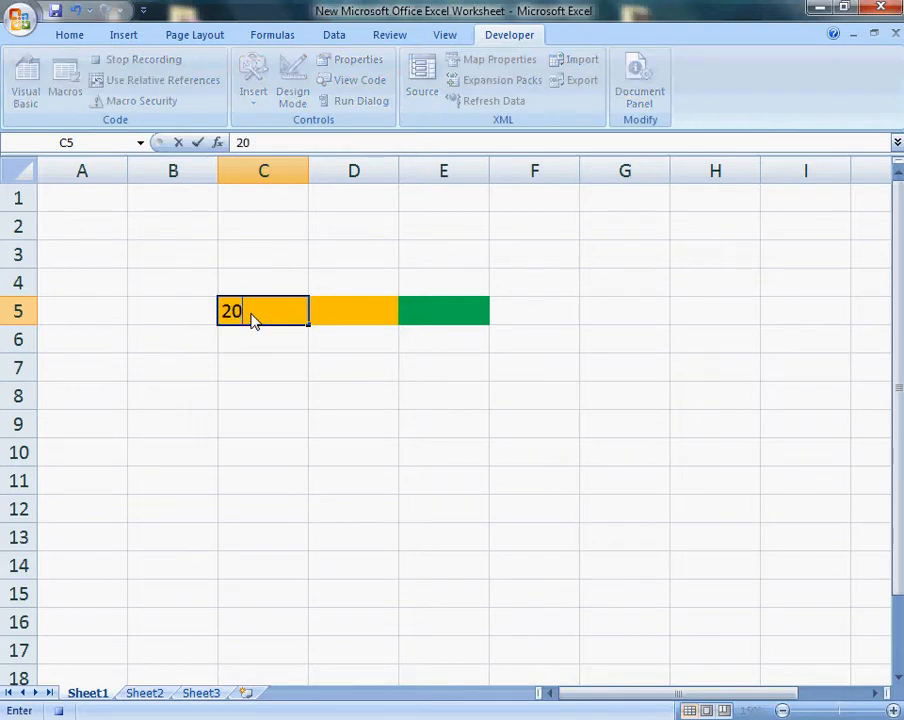
pyautogui.press('Return')
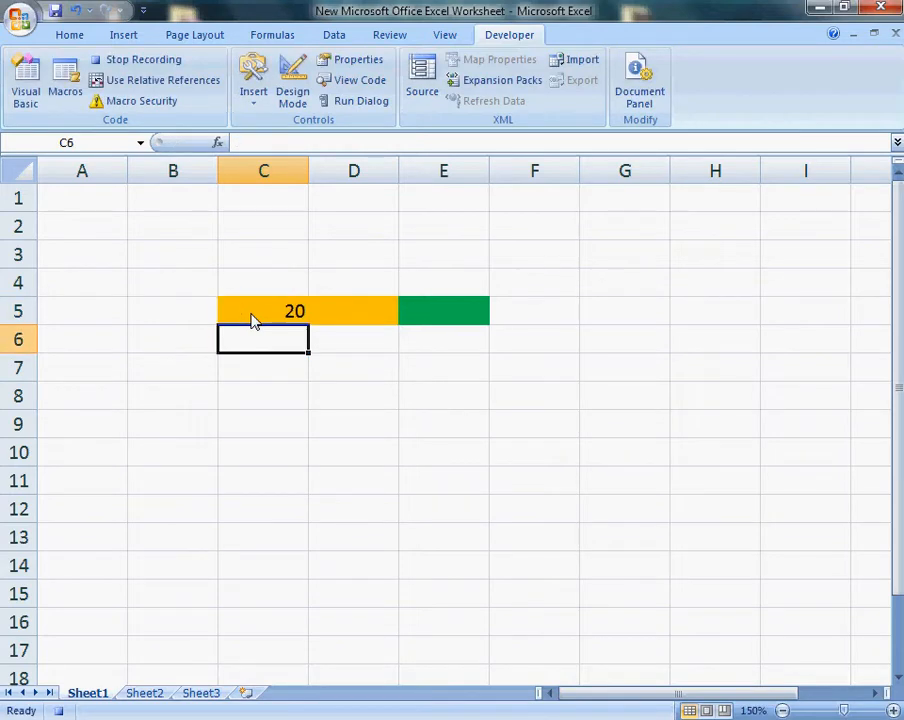
pyautogui.click(365, 310)
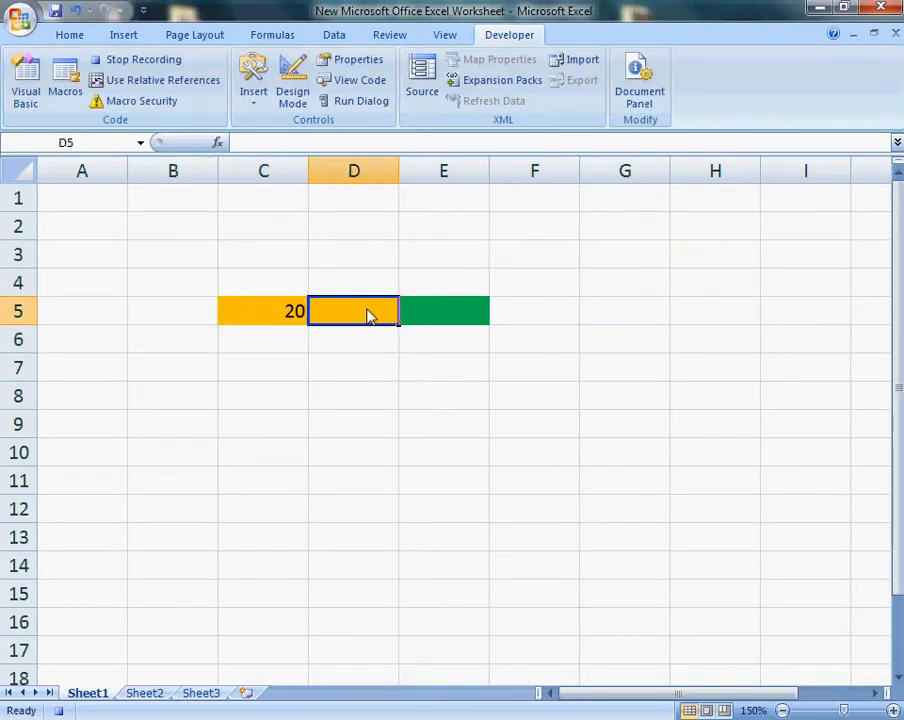
pyautogui.write('50')
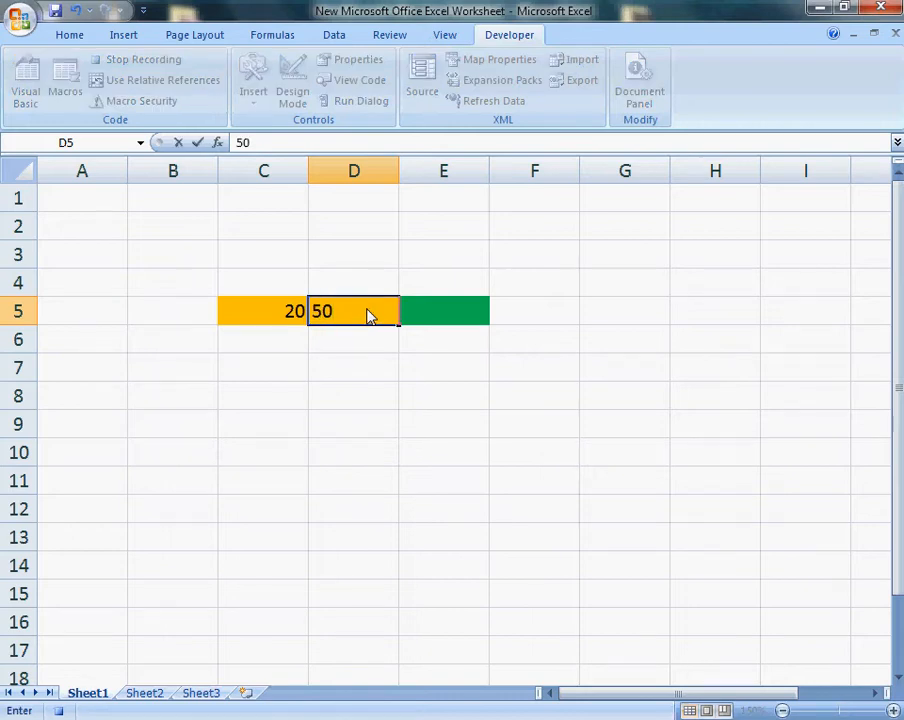
pyautogui.press('Return')
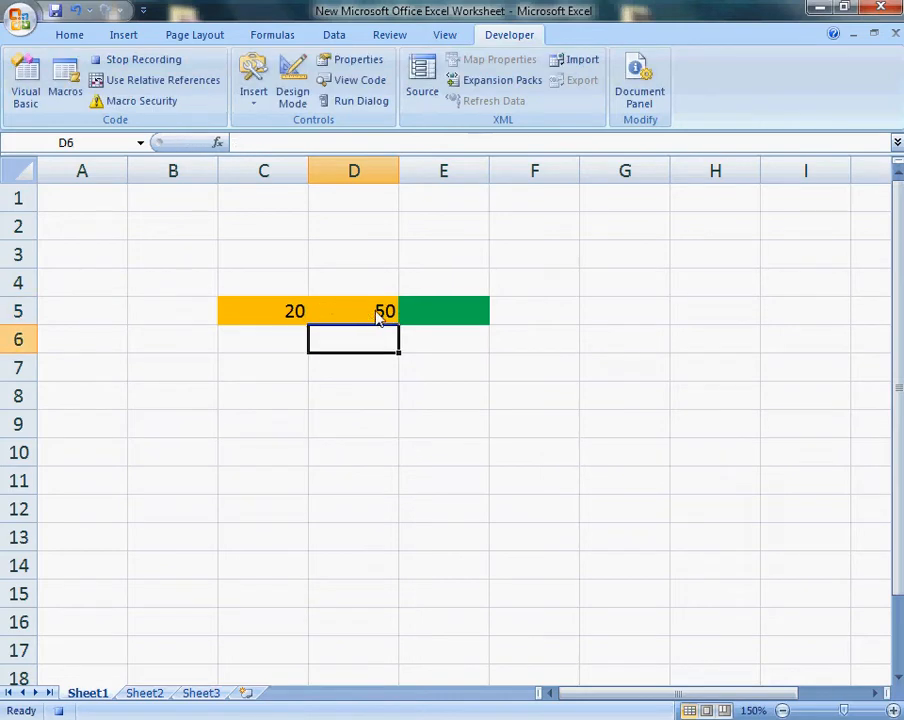
# Step: Enter a SUM formula over C5:D5 in cell E5 and stop the macro recording
pyautogui.click(453, 313)
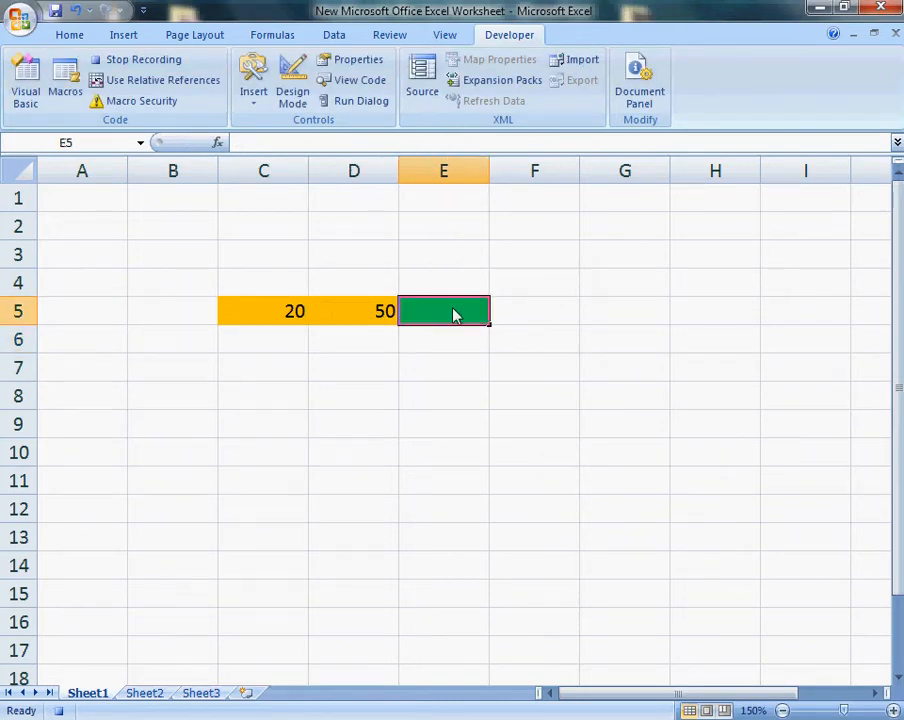
pyautogui.write('=sum')
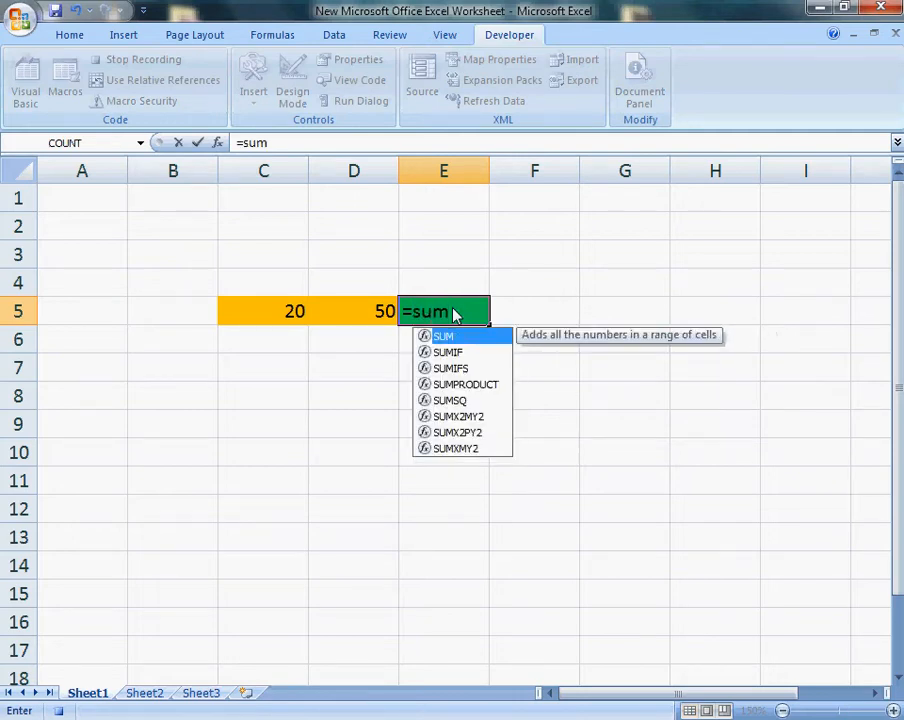
pyautogui.write('(')
pyautogui.click(270, 316)
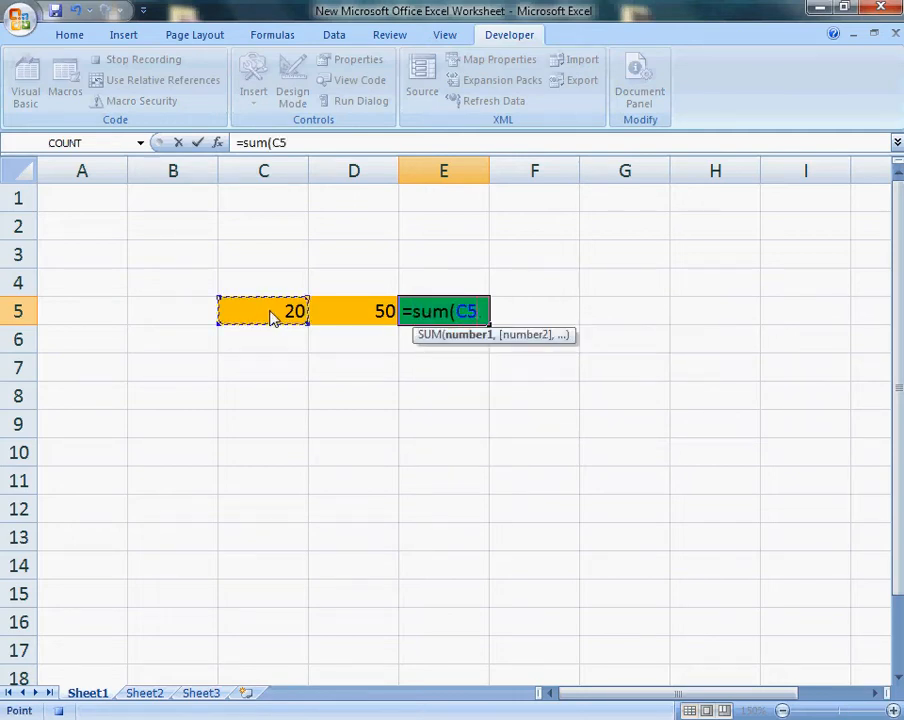
pyautogui.moveTo(270, 316); pyautogui.dragTo(332, 314)
pyautogui.write(')')
pyautogui.press('Return')
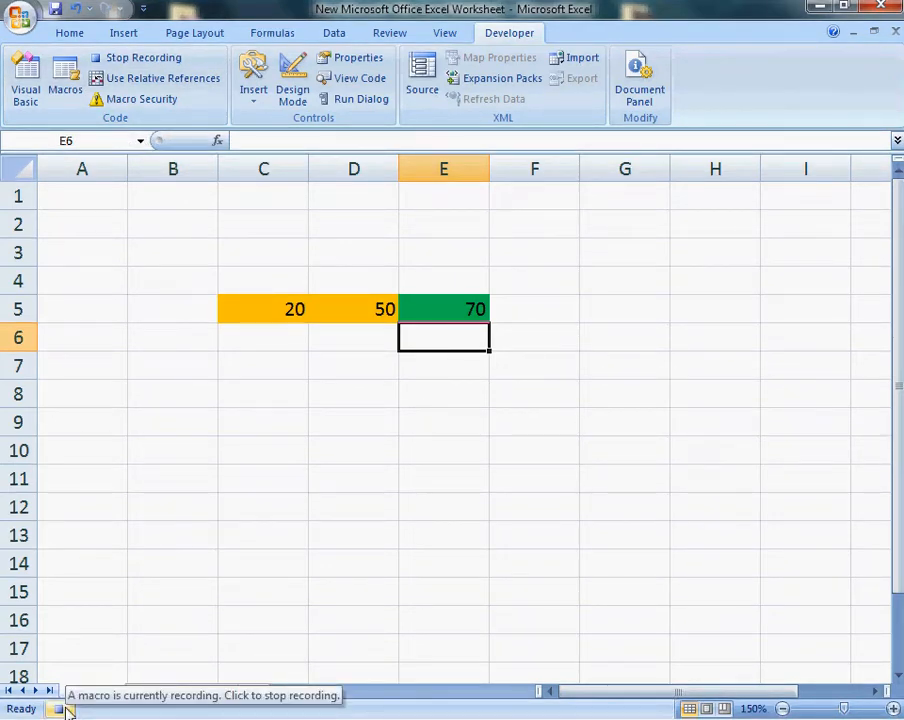
pyautogui.click(62, 709)
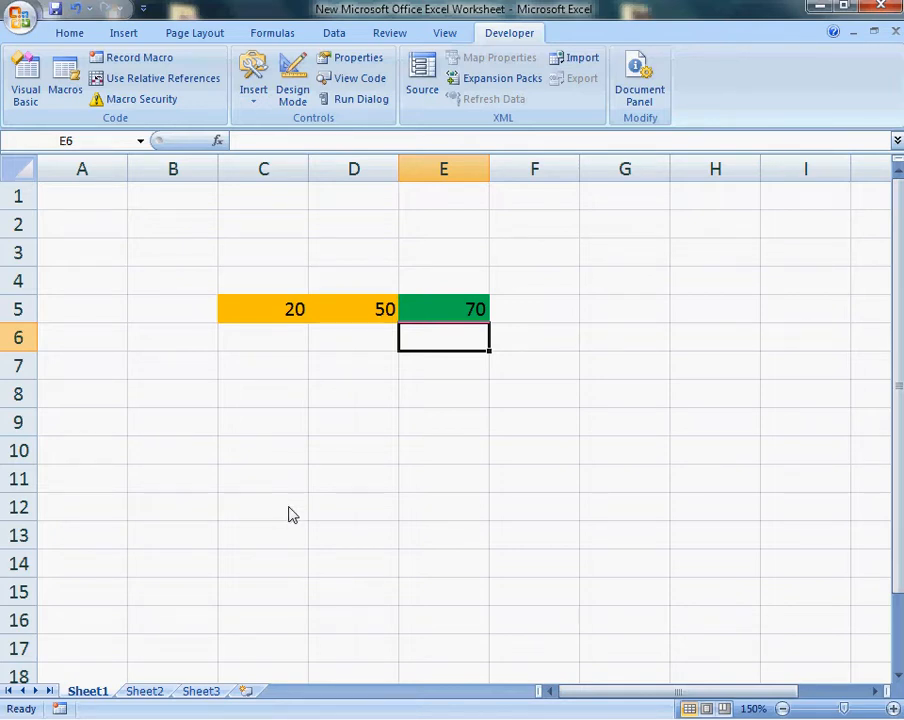
# Step: Open the recorded macro's code in Module1 in the Visual Basic editor
pyautogui.click(28, 95)
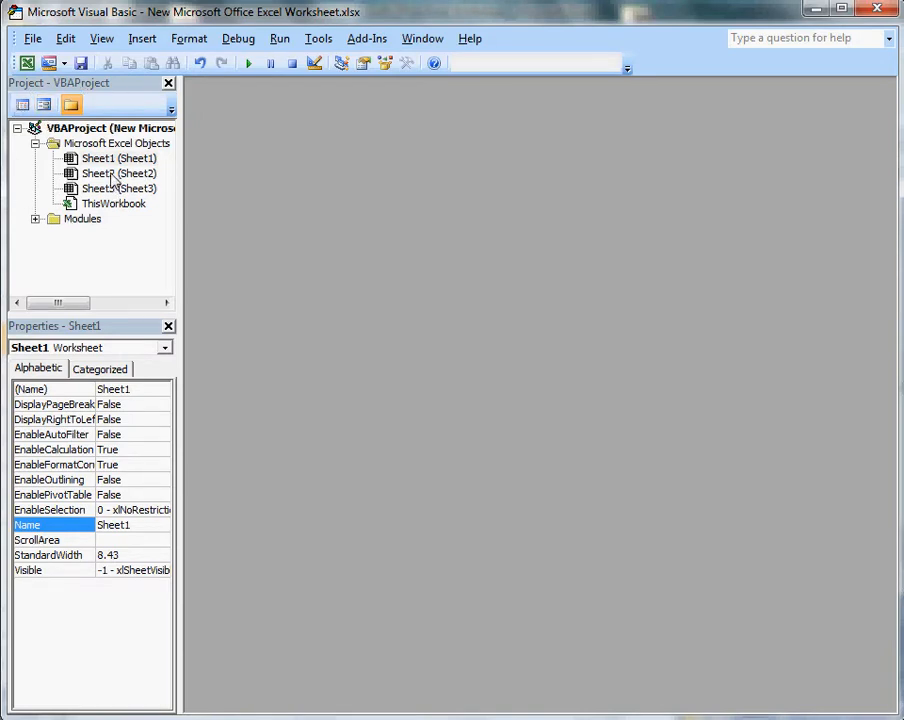
pyautogui.click(34, 220)
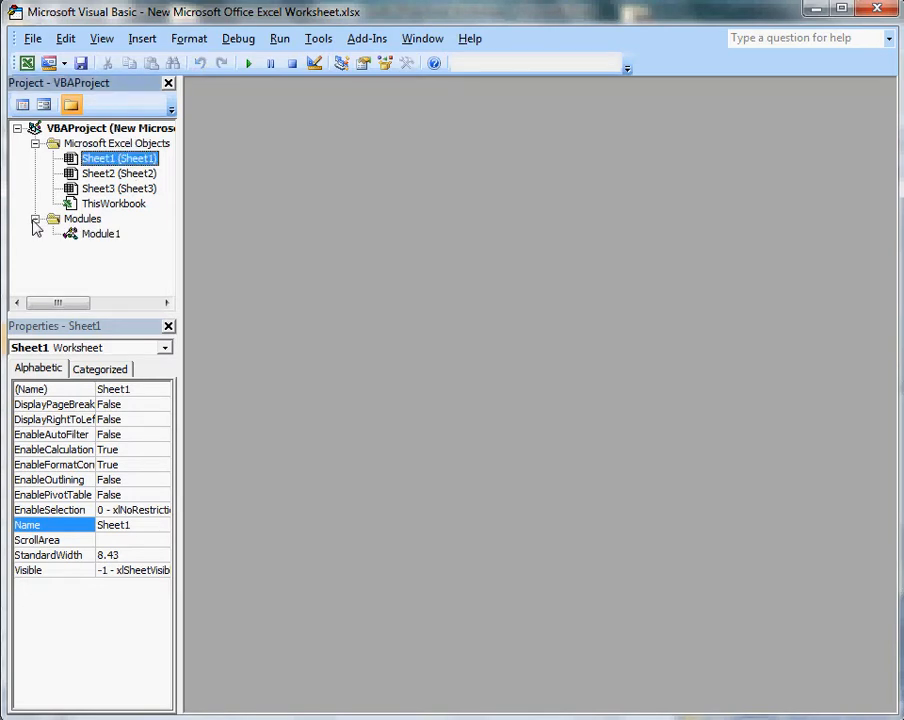
pyautogui.doubleClick(88, 236)
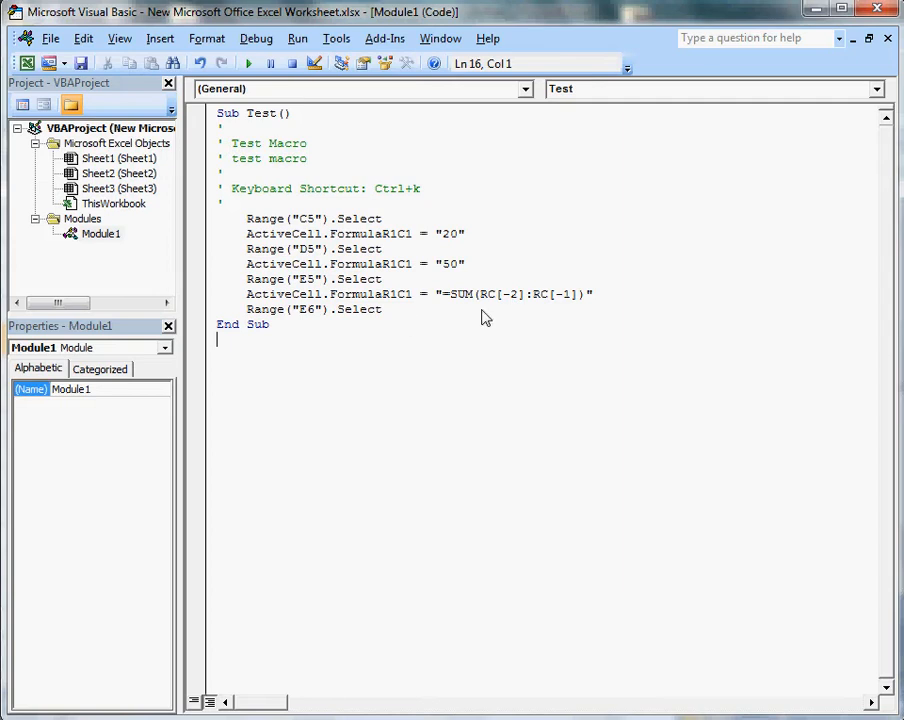
# Step: Compare the cells in row 5 of the Excel worksheet with the recorded code in the Visual Basic editor
pyautogui.moveTo(876, 222)
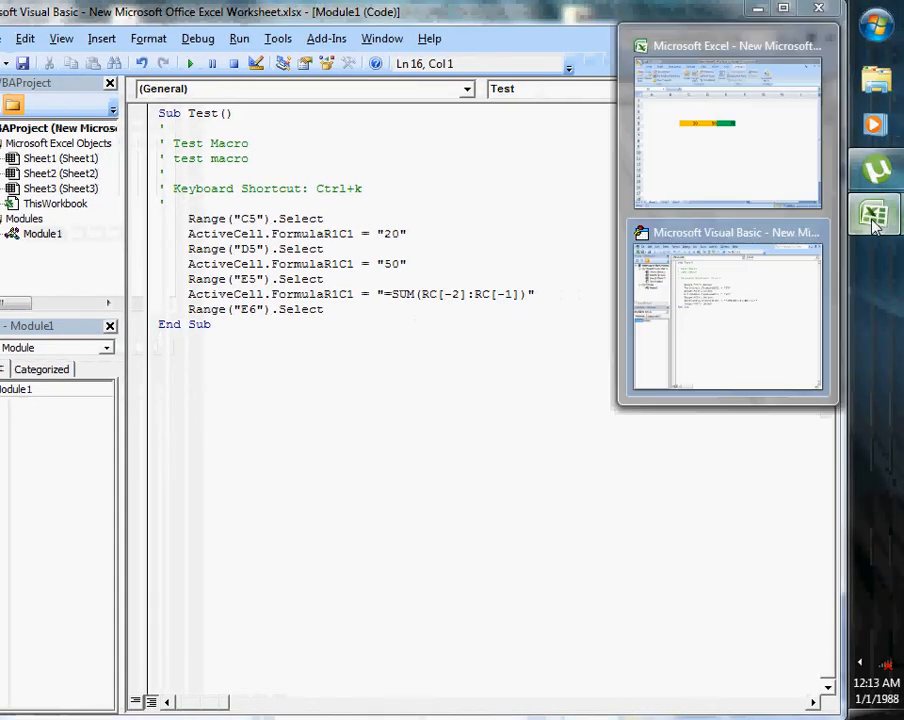
pyautogui.click(723, 193)
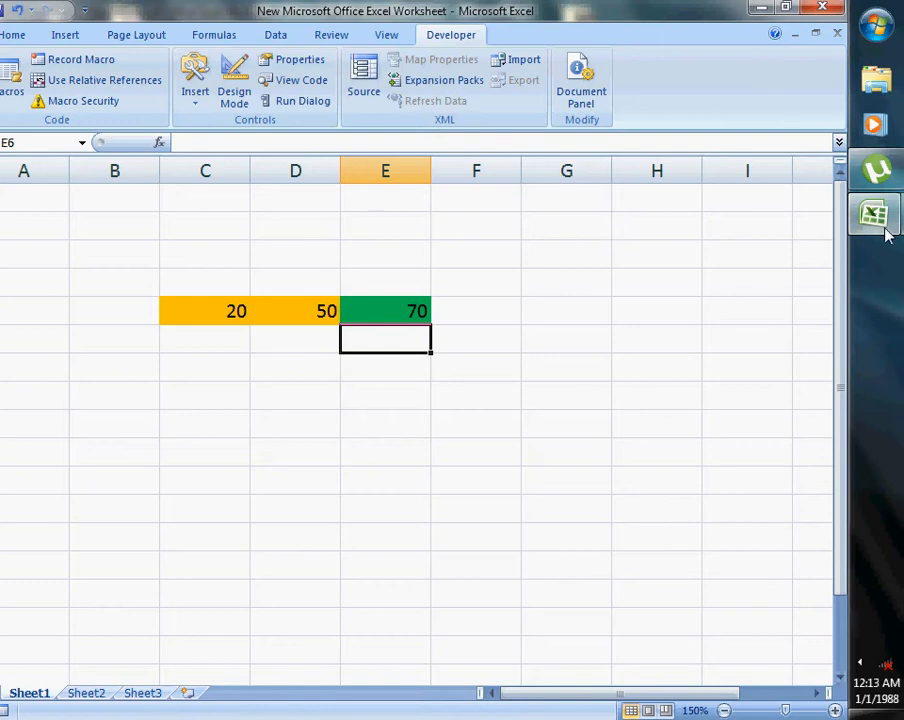
pyautogui.moveTo(884, 222)
pyautogui.click(734, 300)
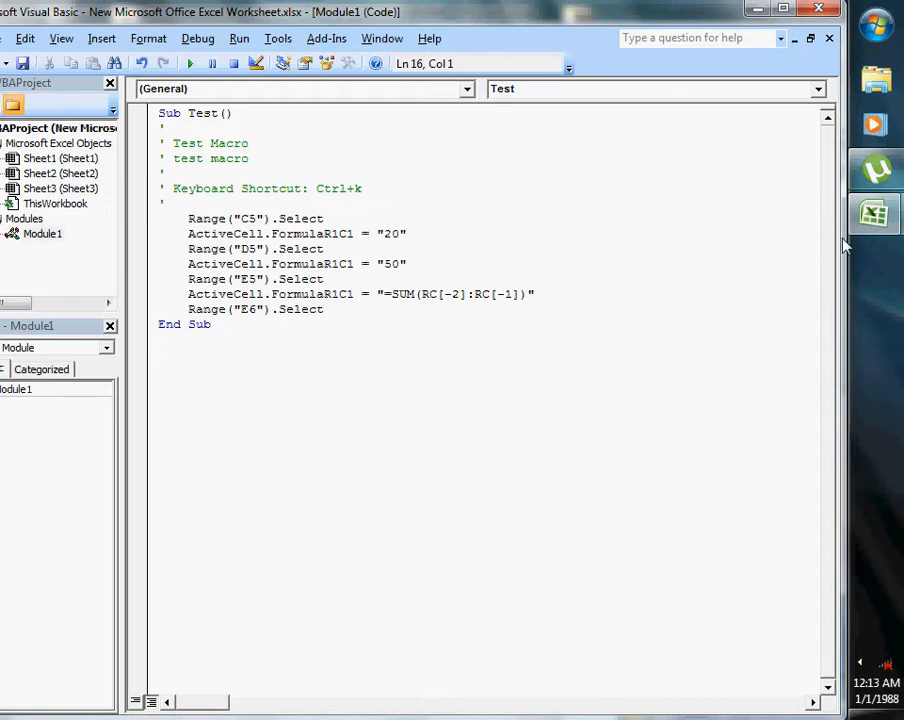
# Step: Switch to the Excel workbook and clear the contents of all cells on Sheet1
pyautogui.moveTo(872, 214)
pyautogui.click(734, 164)
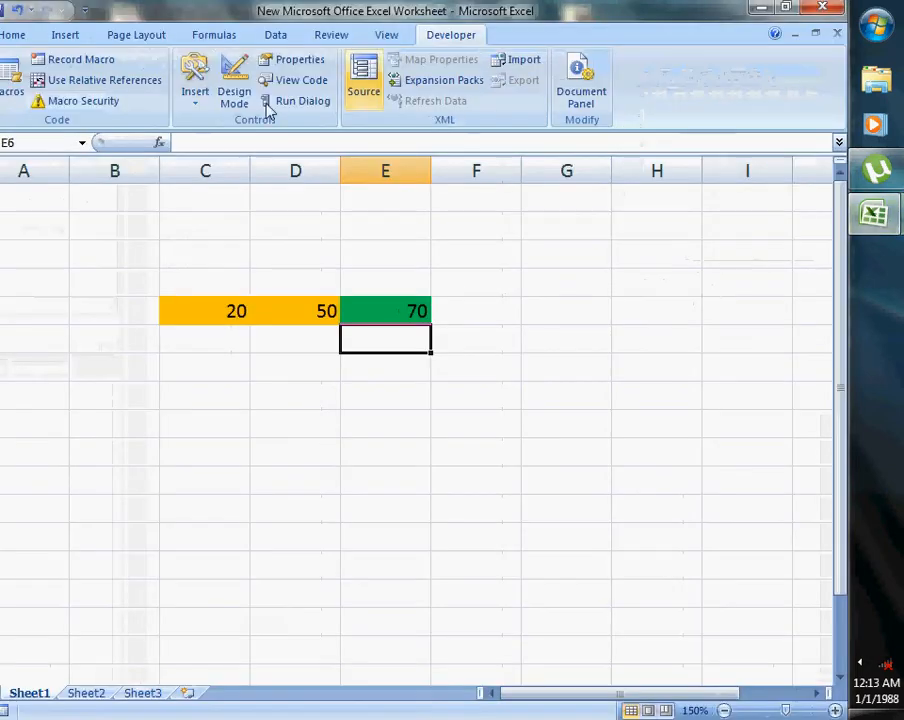
pyautogui.click(12, 173)
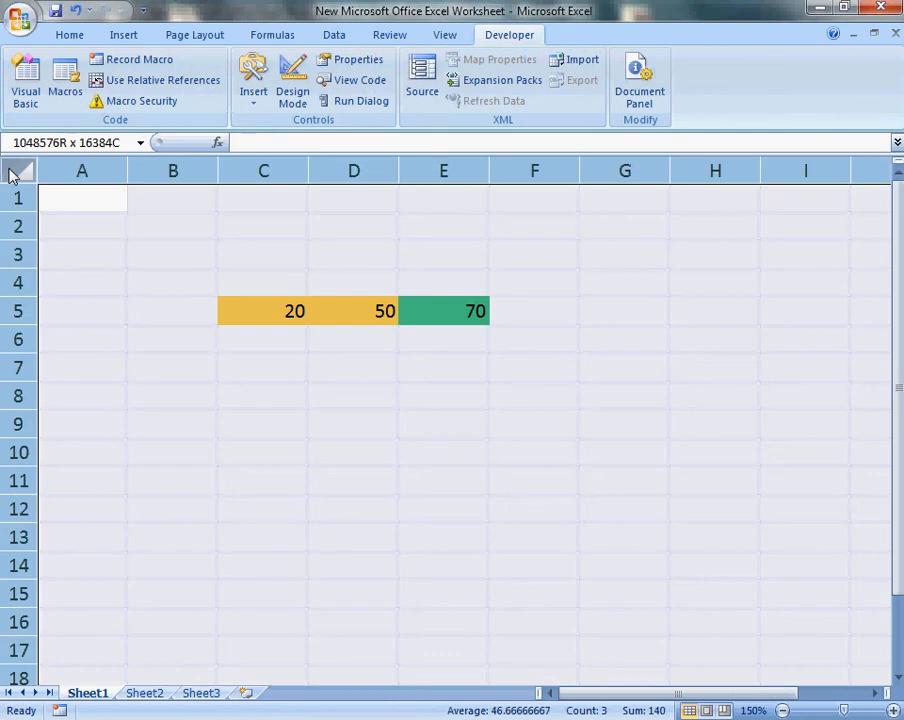
pyautogui.press('Delete')
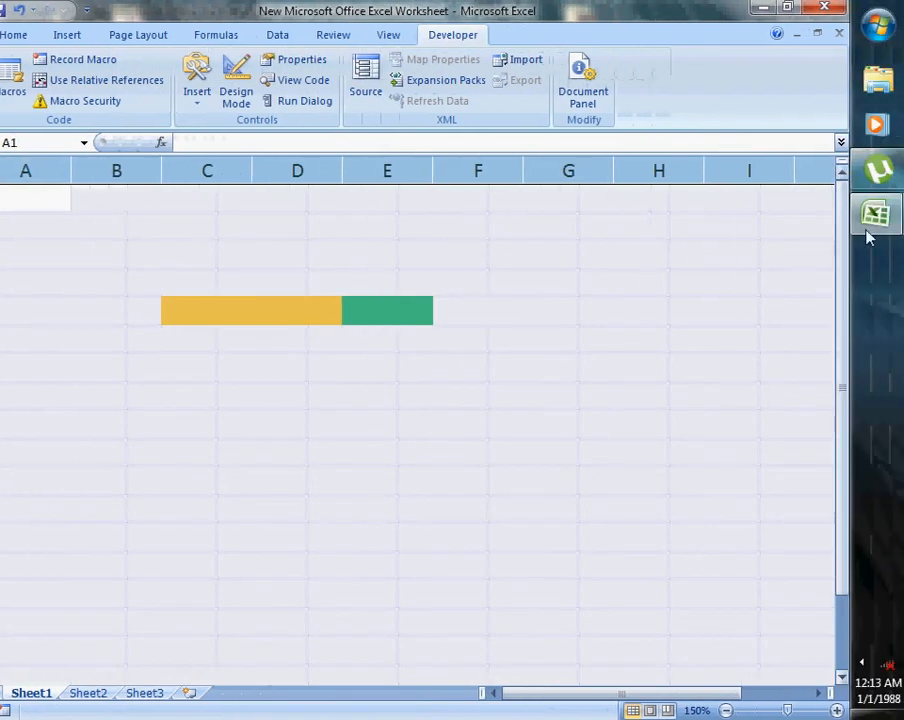
# Step: Run the Test macro from the Visual Basic editor and check its result on the Excel worksheet
pyautogui.moveTo(880, 225)
pyautogui.click(740, 288)
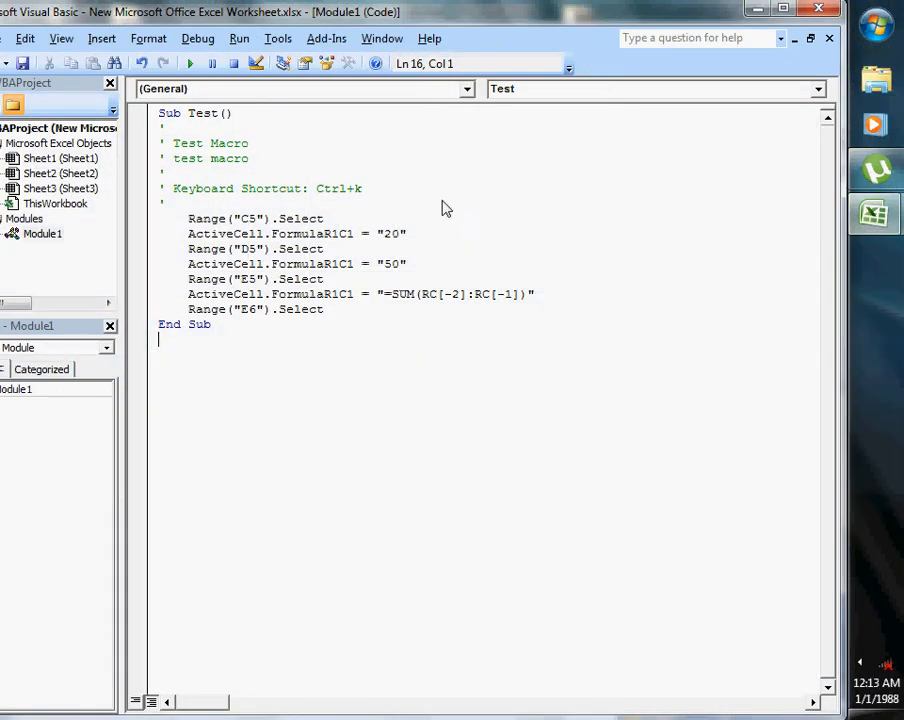
pyautogui.click(191, 64)
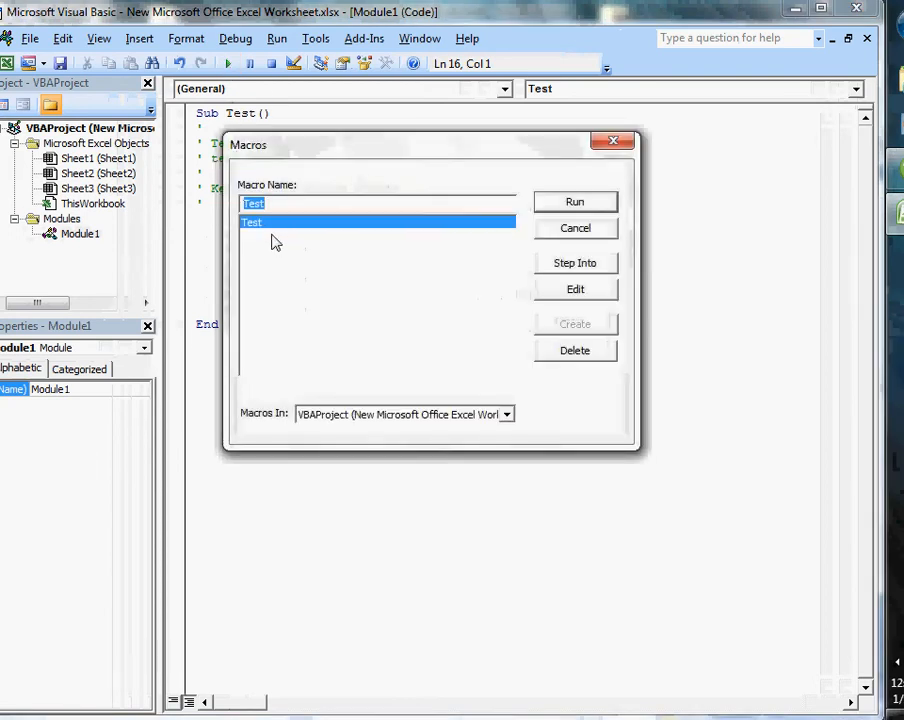
pyautogui.click(568, 206)
pyautogui.moveTo(903, 214)
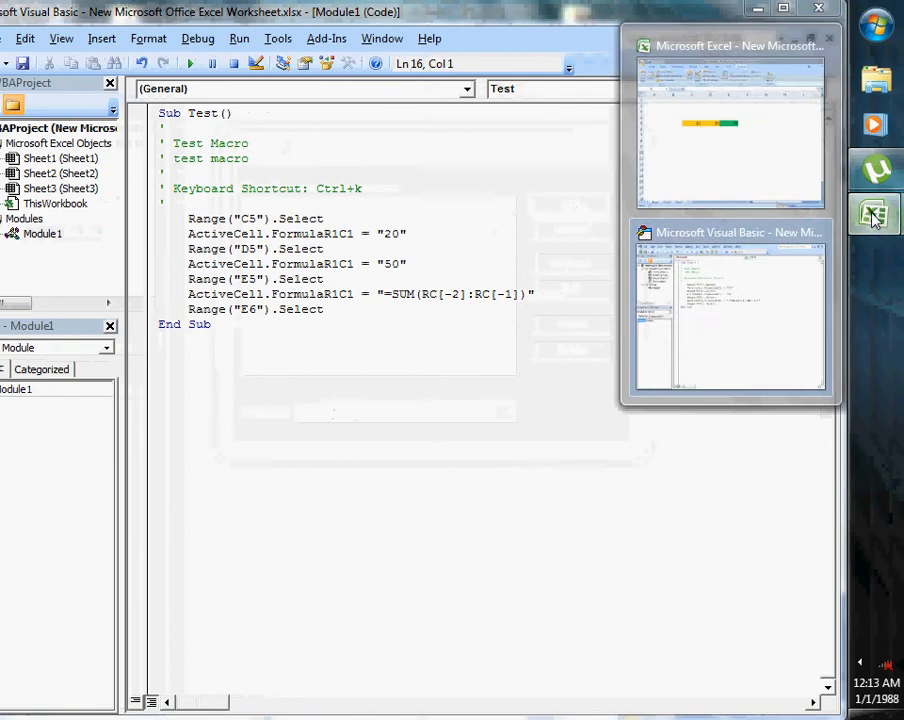
pyautogui.click(676, 147)
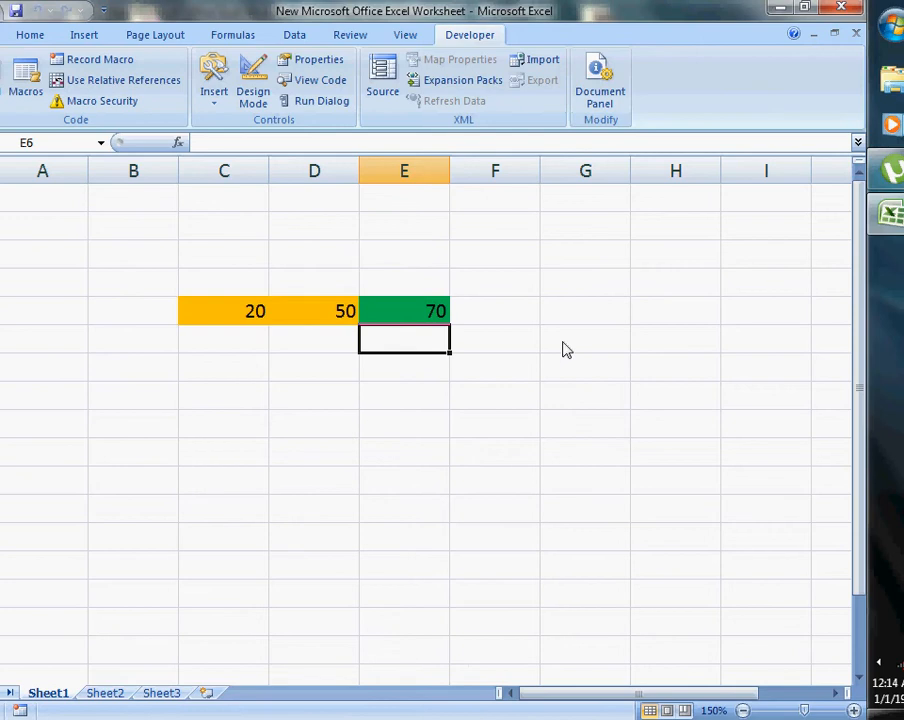
# Step: Switch to the Visual Basic editor and declare the variables with "Dim a, b, c" above the first Range line of the Test macro
pyautogui.moveTo(876, 220)
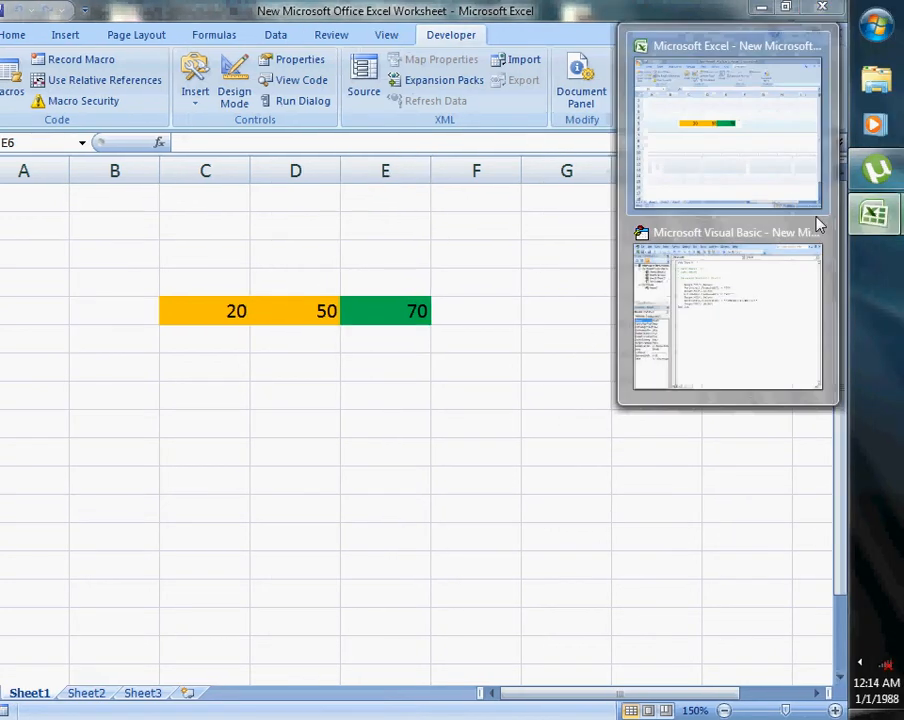
pyautogui.click(730, 296)
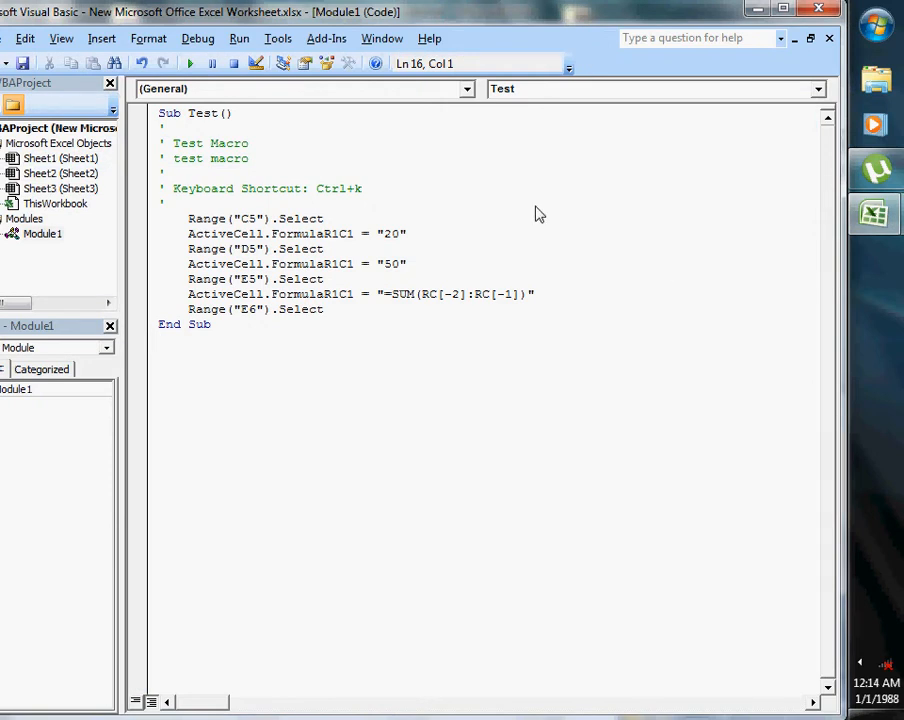
pyautogui.click(466, 205)
pyautogui.press('Return')
pyautogui.press('Return')
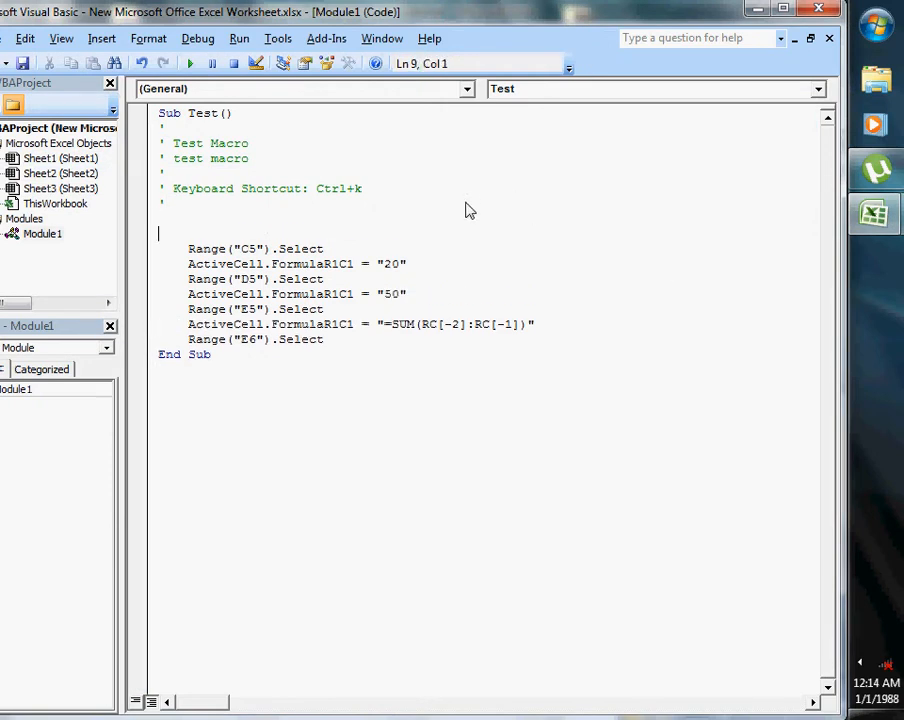
pyautogui.write('dim ')
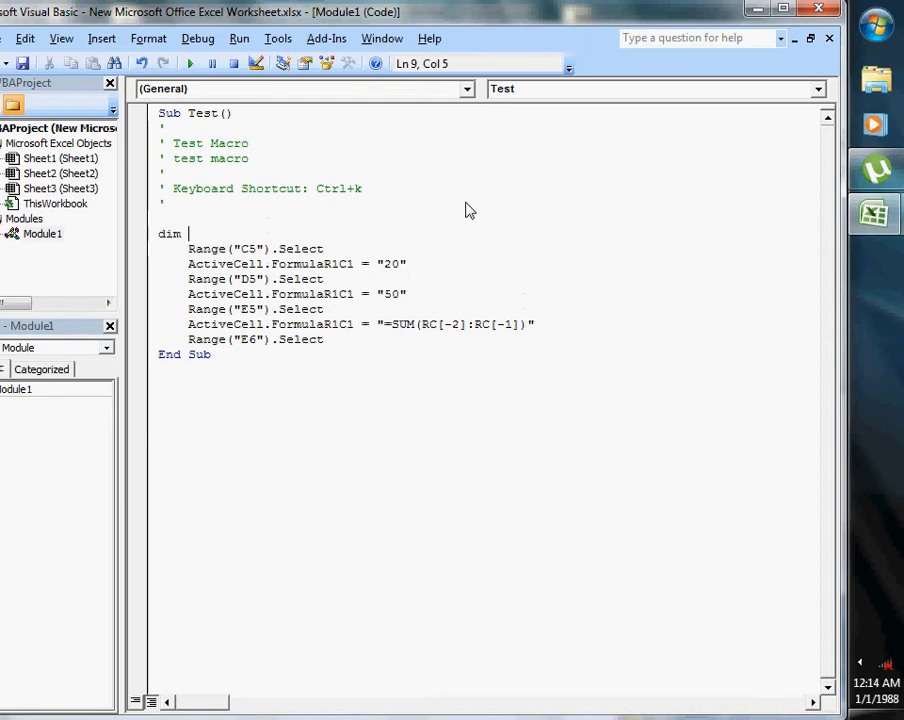
pyautogui.write('a,')
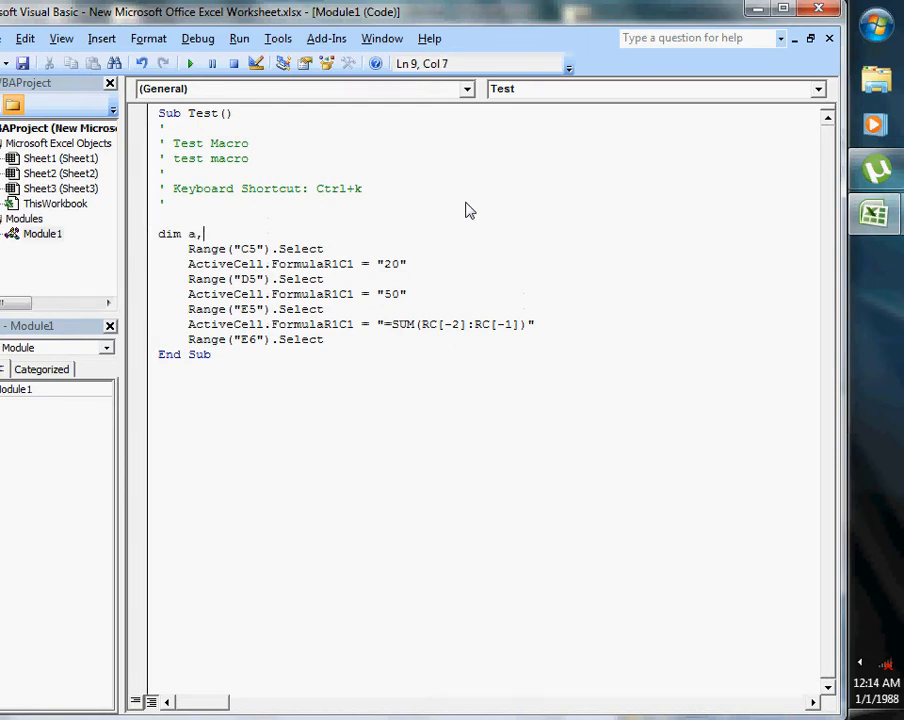
pyautogui.write('b,')
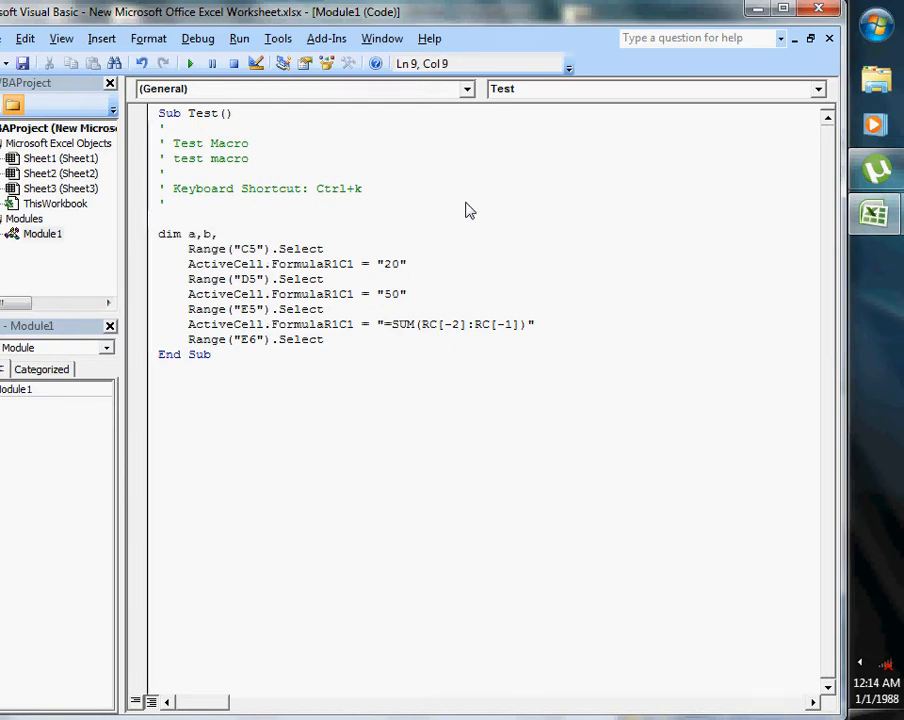
pyautogui.write('c')
pyautogui.press('Return')
pyautogui.press('Return')
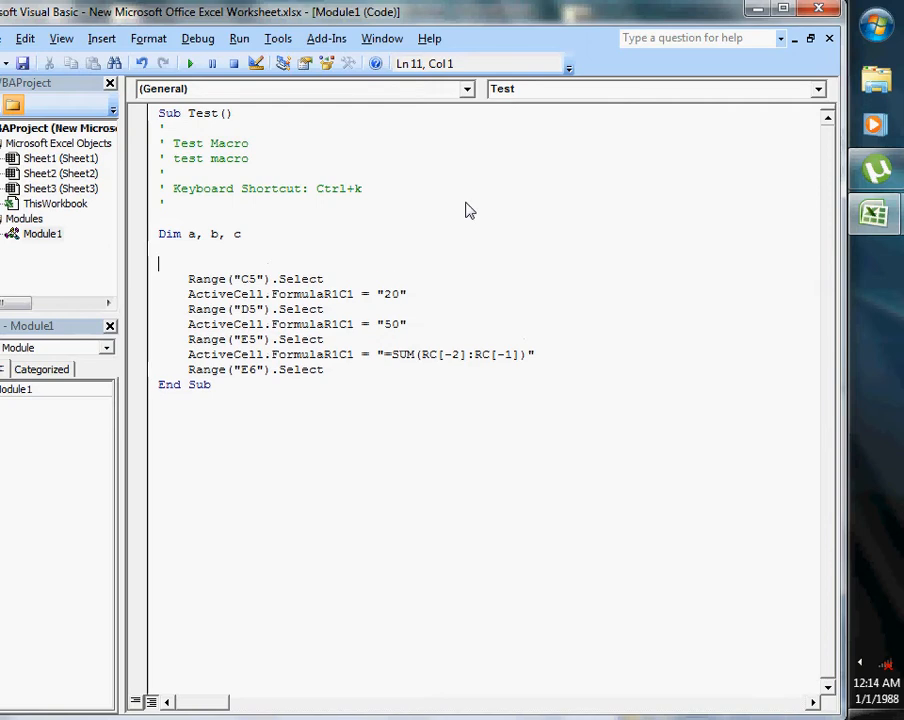
# Step: Below the declaration, add the line "a = Cells(1, 1).Value" to read the first number
pyautogui.write('a = ')
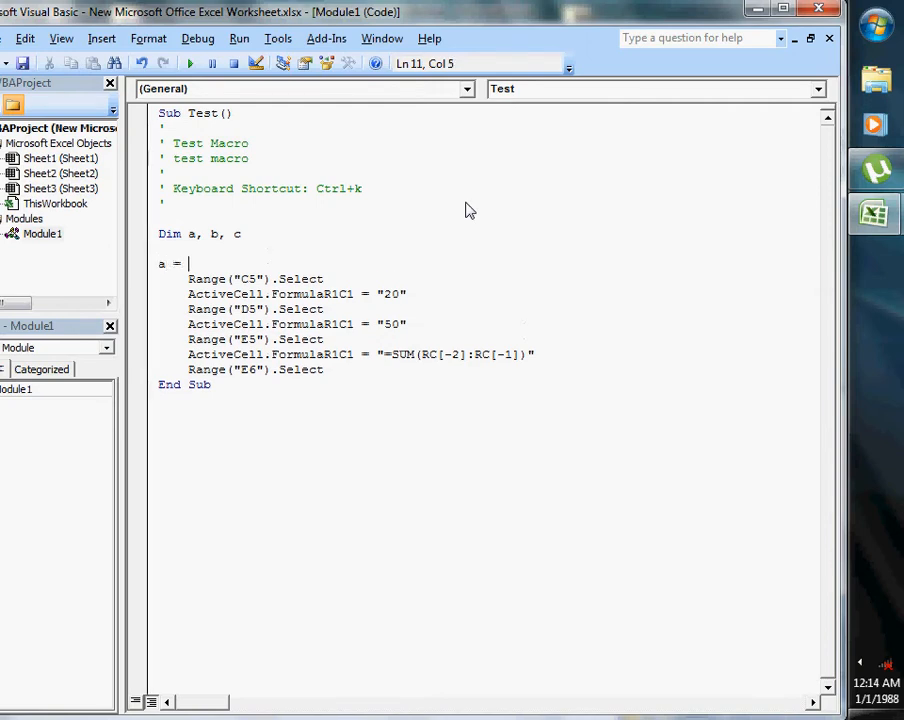
pyautogui.write('cells(')
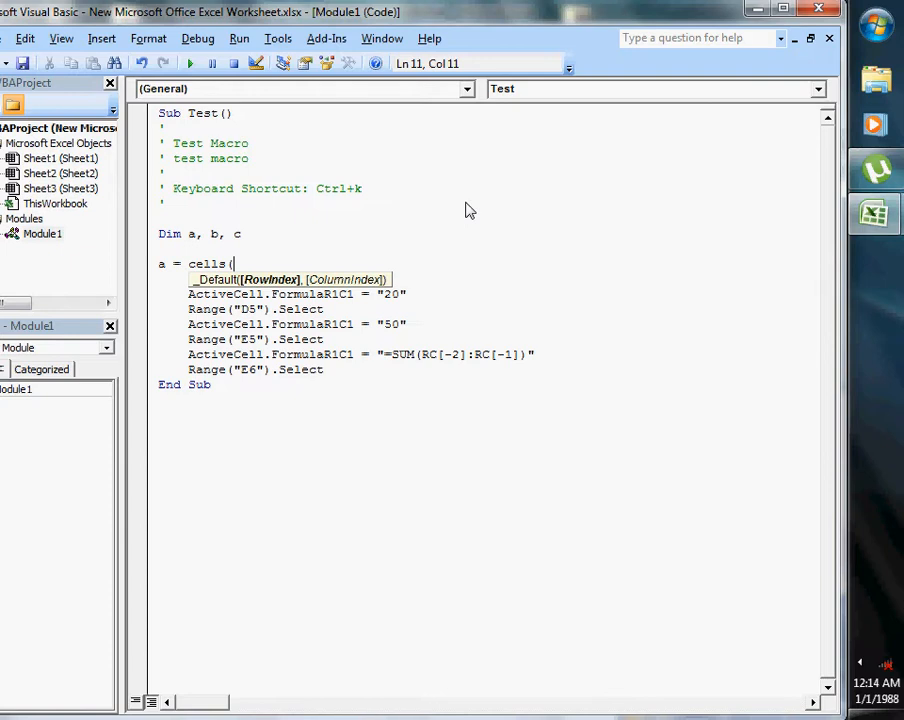
pyautogui.write('1,1')
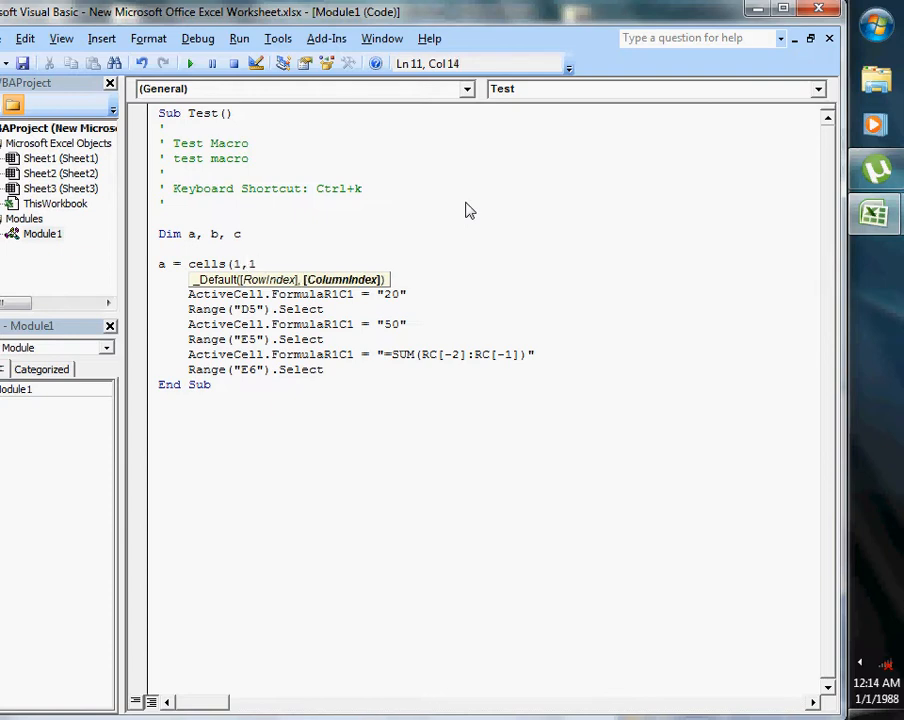
pyautogui.write(').val')
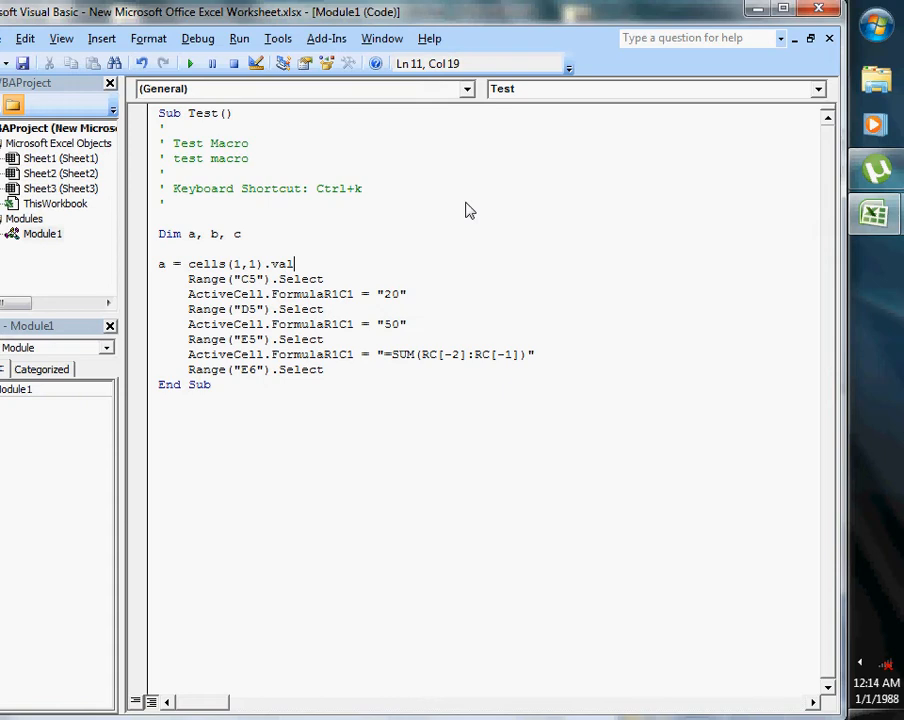
pyautogui.write('ue')
pyautogui.press('Return')
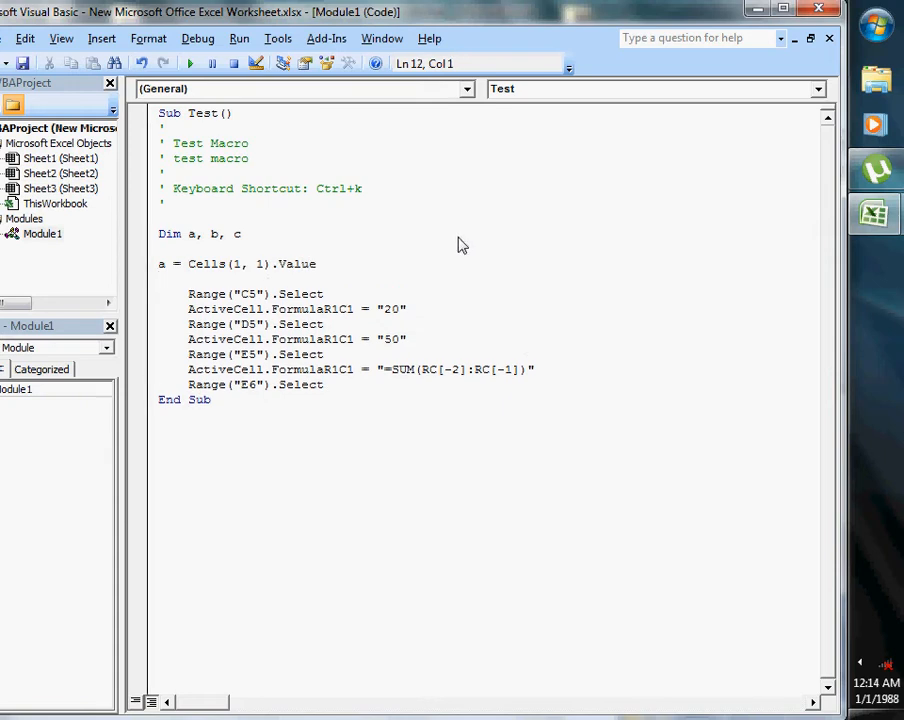
# Step: Add the line "b = Cells(1, 2).Value" to read the second number
pyautogui.write('b= cells(')
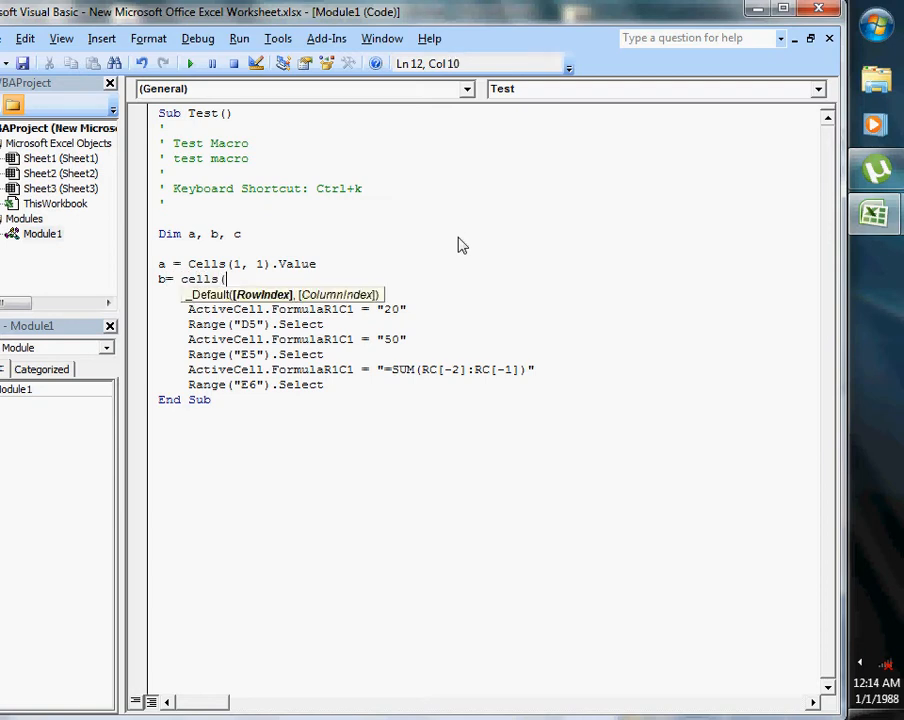
pyautogui.write('1,2)')
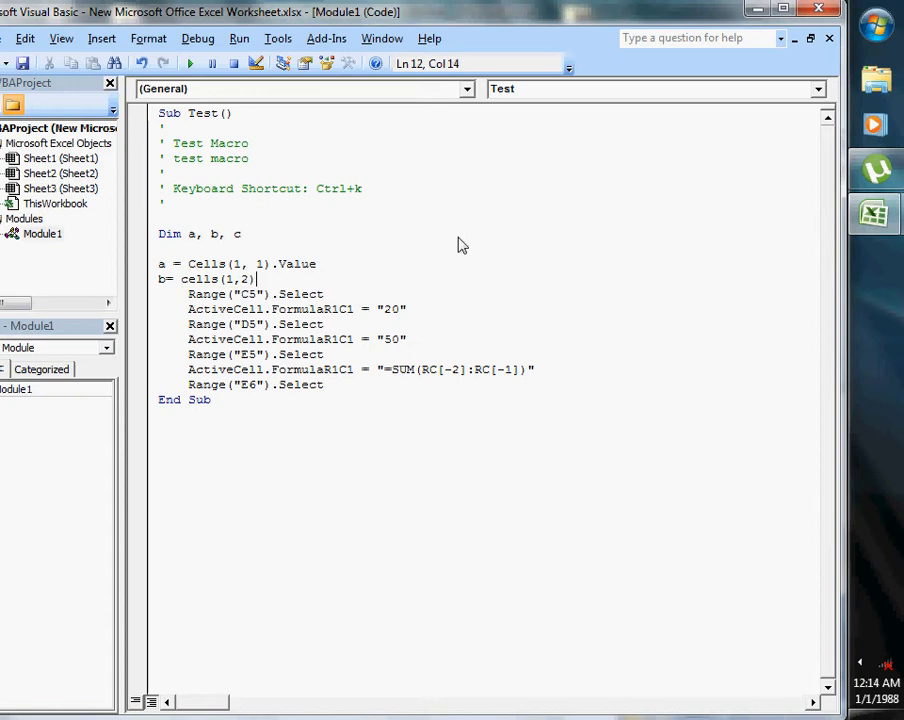
pyautogui.write('.')
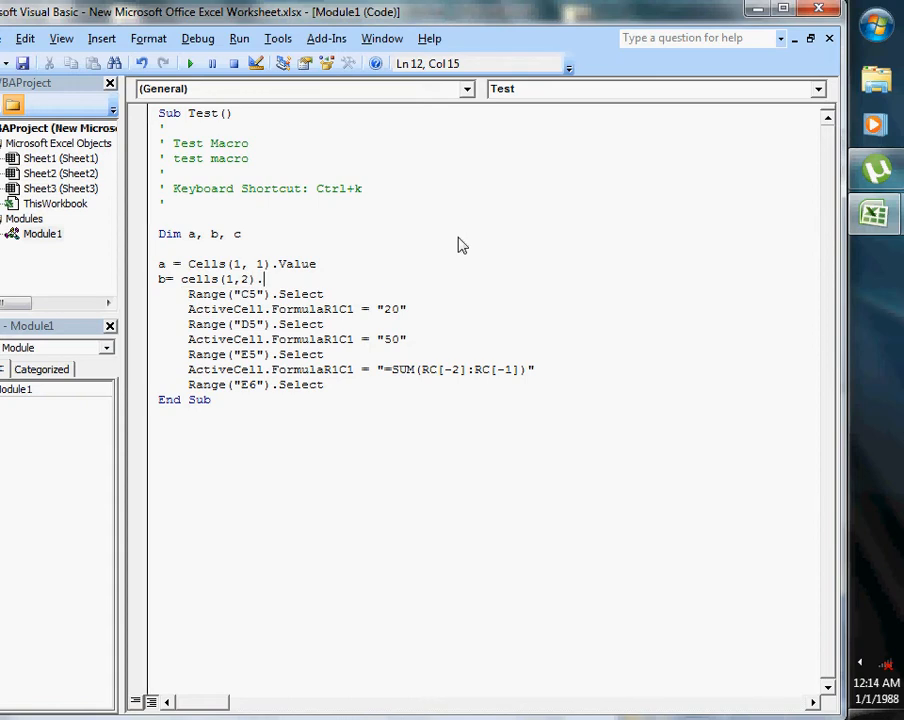
pyautogui.write('value')
pyautogui.press('Return')
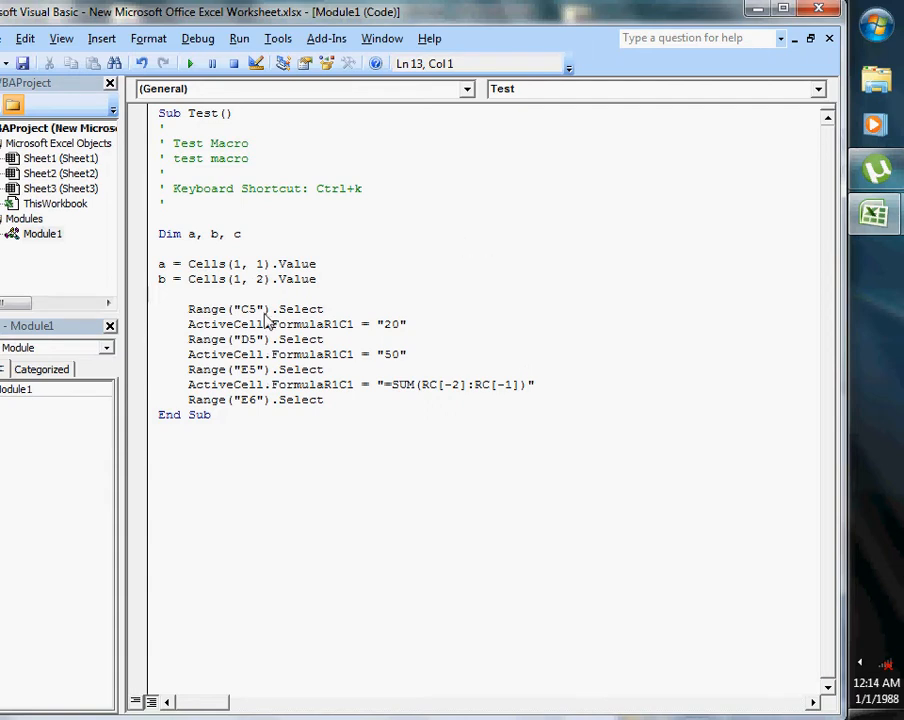
# Step: Replace the fixed value assigned to the active cell after the C5 selection with the variable a
pyautogui.click(412, 328)
pyautogui.press('BackSpace')
pyautogui.press('BackSpace')
pyautogui.press('BackSpace')
pyautogui.press('BackSpace')
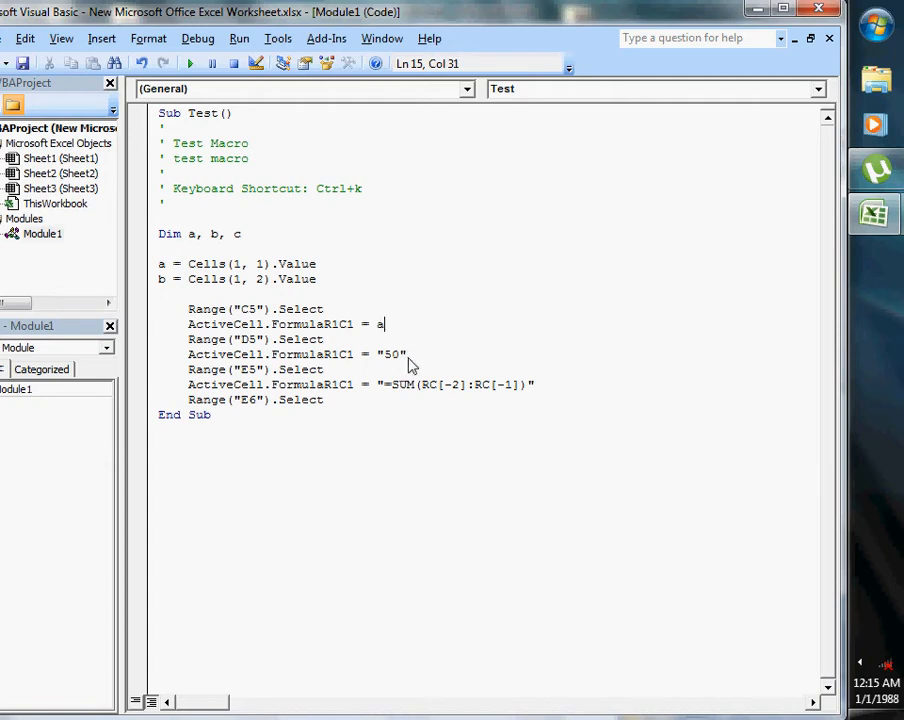
# Step: Replace the fixed value assigned to the active cell after the D5 selection with the variable b
pyautogui.click(408, 362)
pyautogui.press('BackSpace')
pyautogui.press('BackSpace')
pyautogui.press('BackSpace')
pyautogui.press('BackSpace')
pyautogui.write('b')
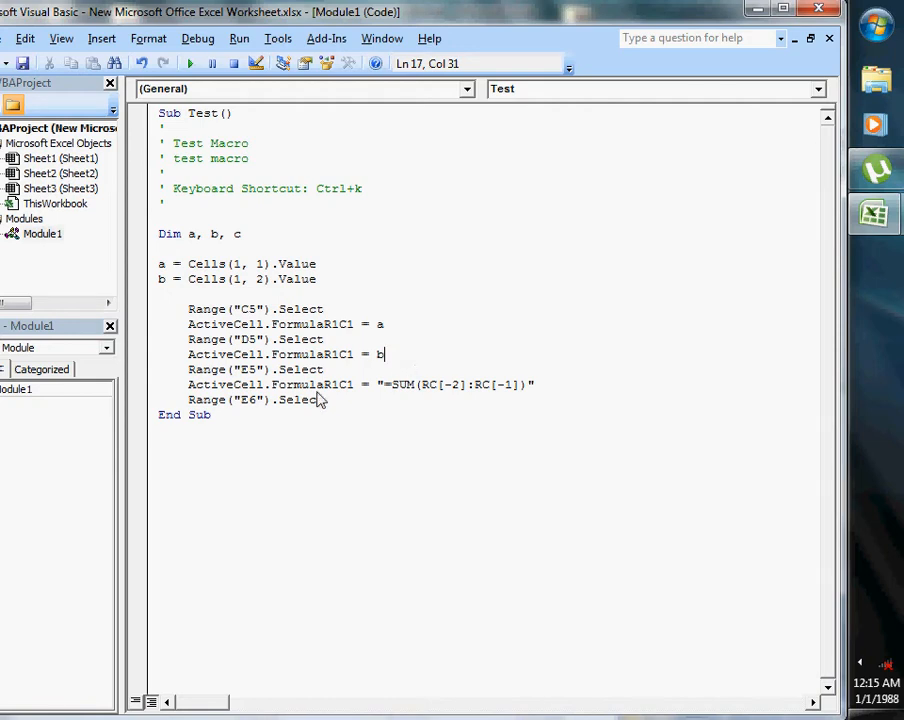
# Step: Assign the SUM formula to c instead of ActiveCell.FormulaR1C1, and add "Cells(1, 3).Value = c" before End Sub
pyautogui.moveTo(352, 386); pyautogui.dragTo(191, 392)
pyautogui.write('c')
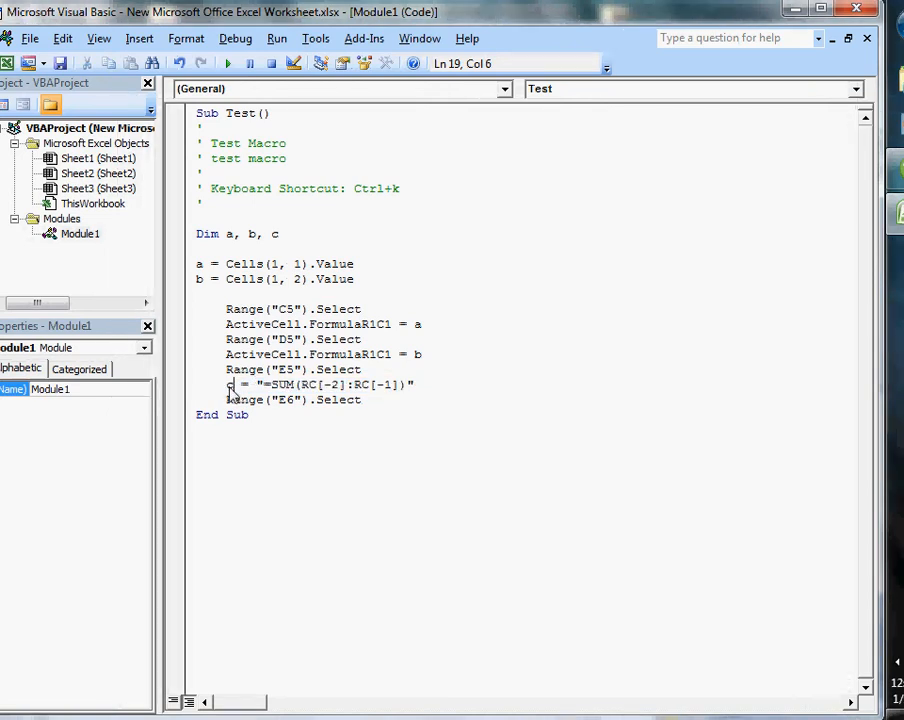
pyautogui.click(432, 401)
pyautogui.press('Return')
pyautogui.press('Return')
pyautogui.press('Return')
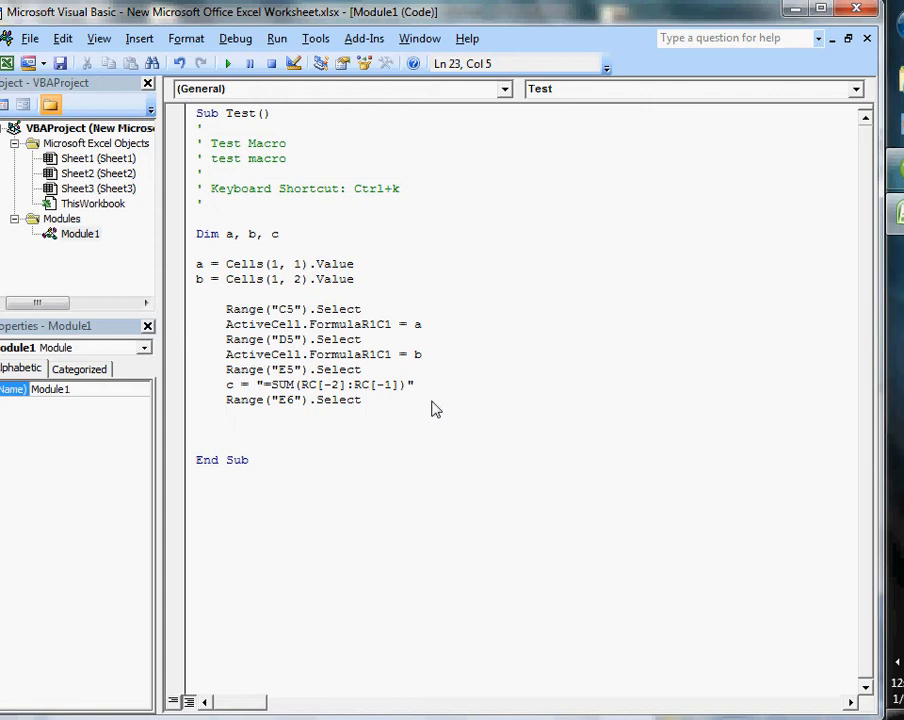
pyautogui.write('cells (')
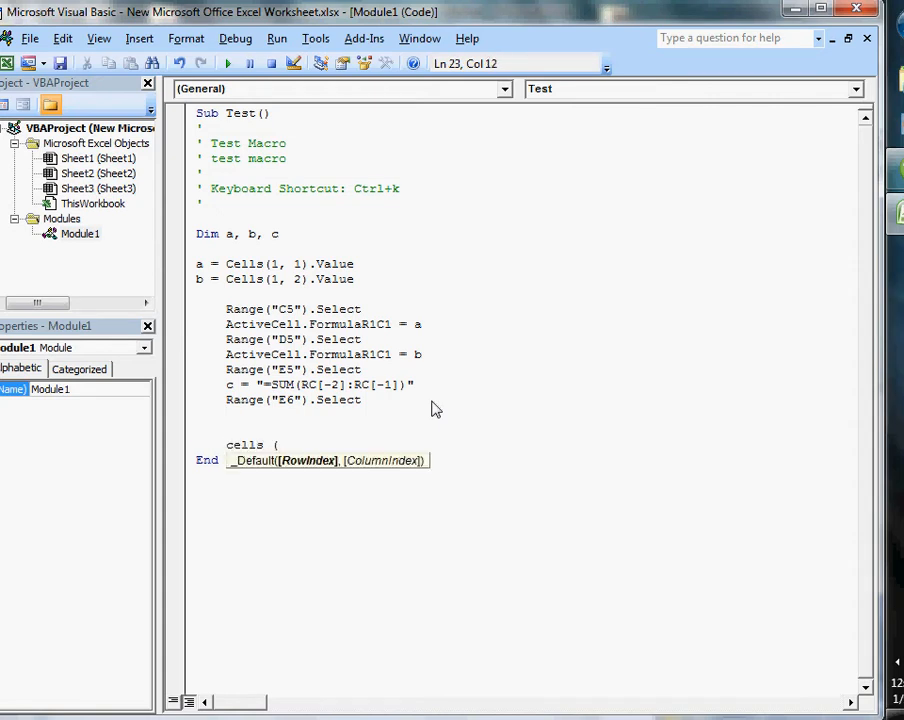
pyautogui.write('1,3')
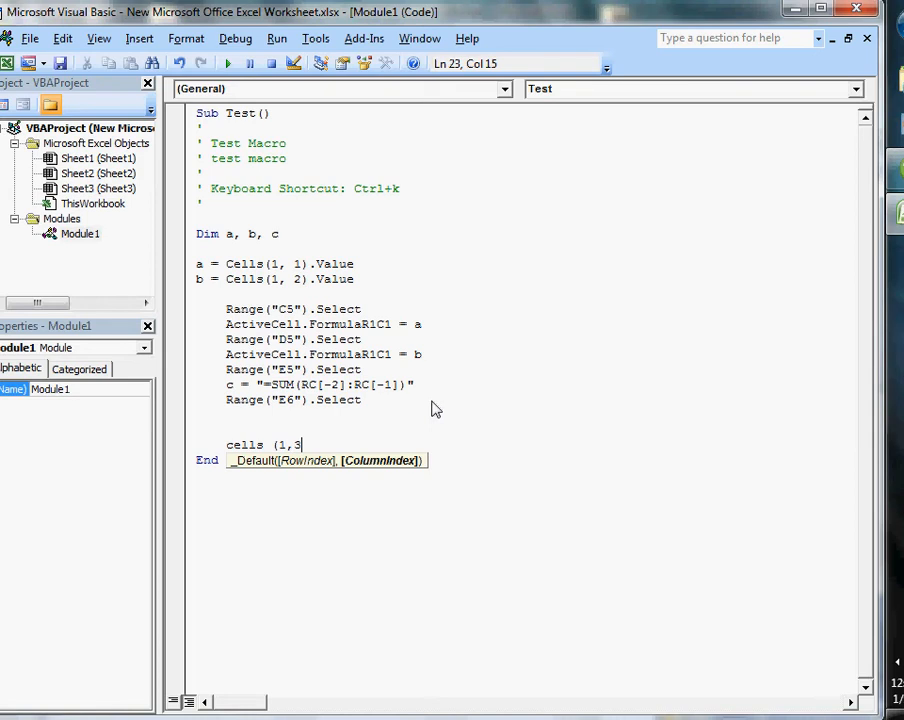
pyautogui.write(').val')
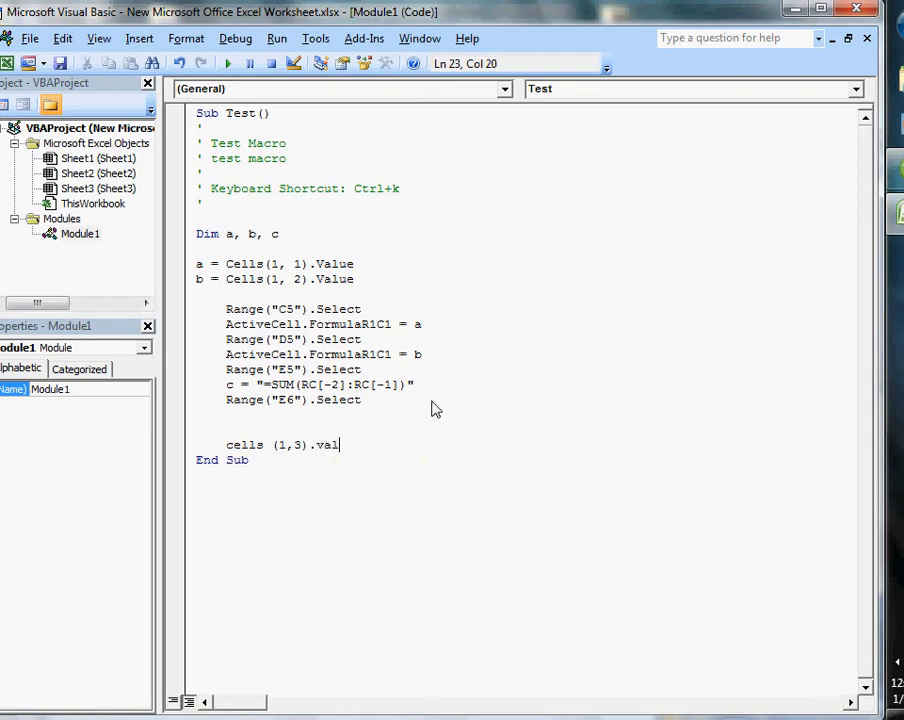
pyautogui.write('ue = c')
pyautogui.press('Return')
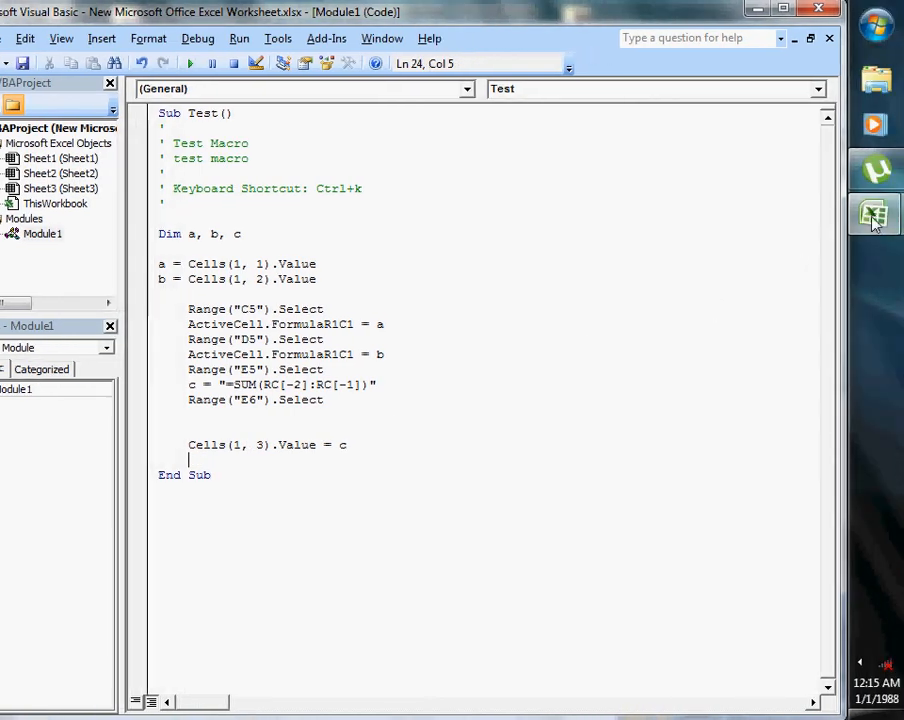
# Step: Switch to the Excel workbook and fill cells A1 and B1 on Sheet1 with light blue
pyautogui.moveTo(873, 222)
pyautogui.click(762, 192)
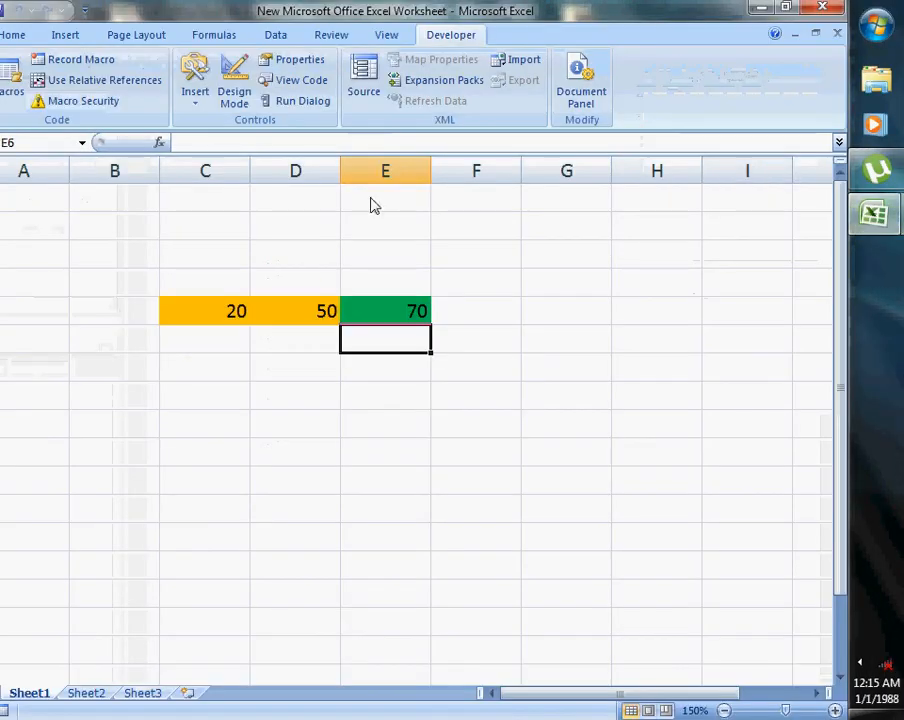
pyautogui.click(44, 205)
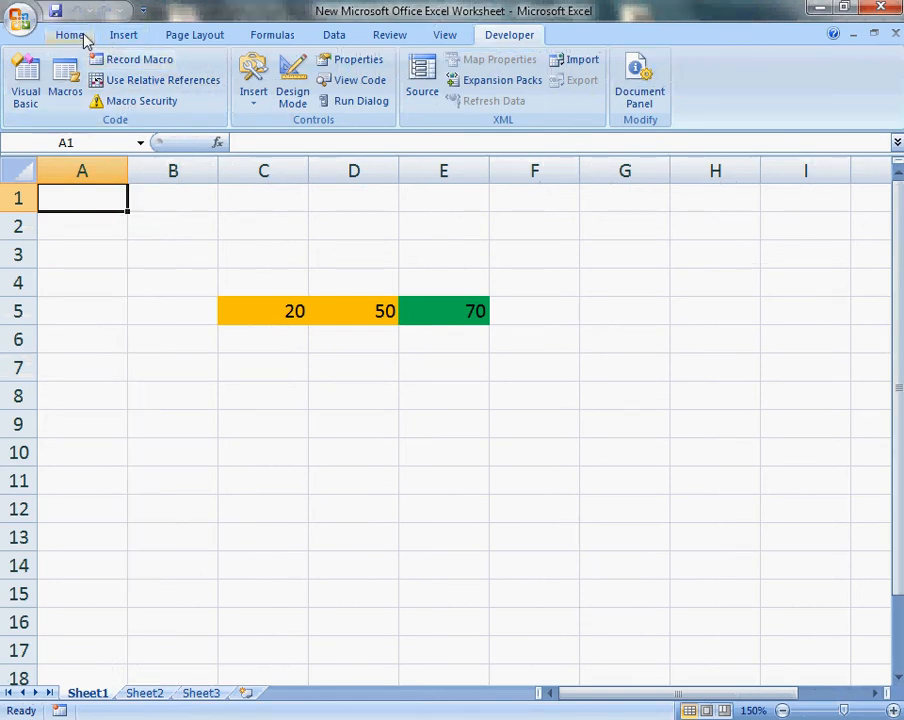
pyautogui.click(126, 37)
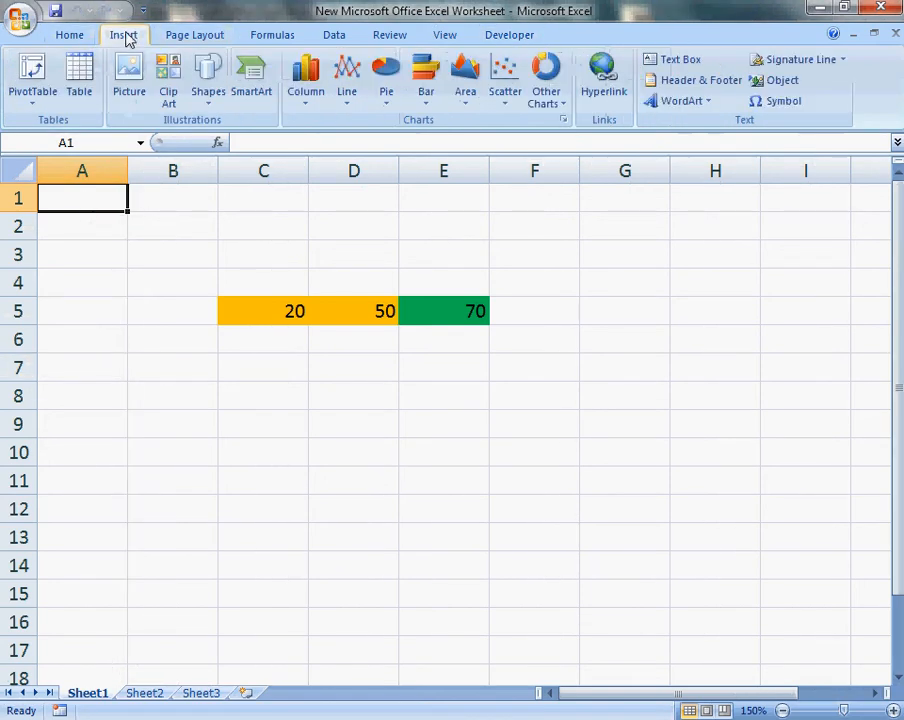
pyautogui.click(72, 36)
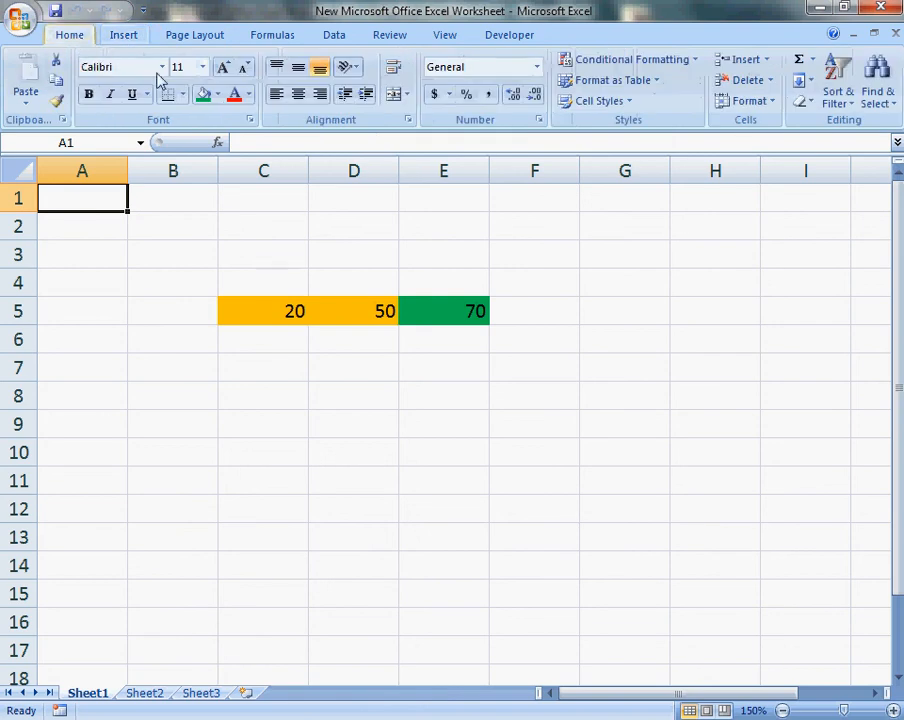
pyautogui.click(218, 95)
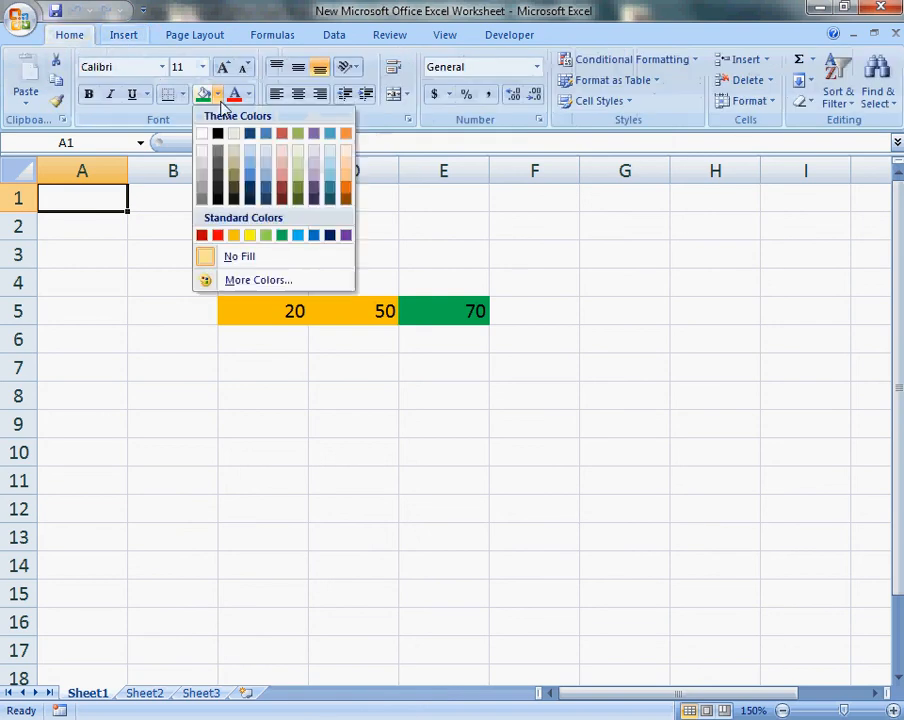
pyautogui.click(247, 168)
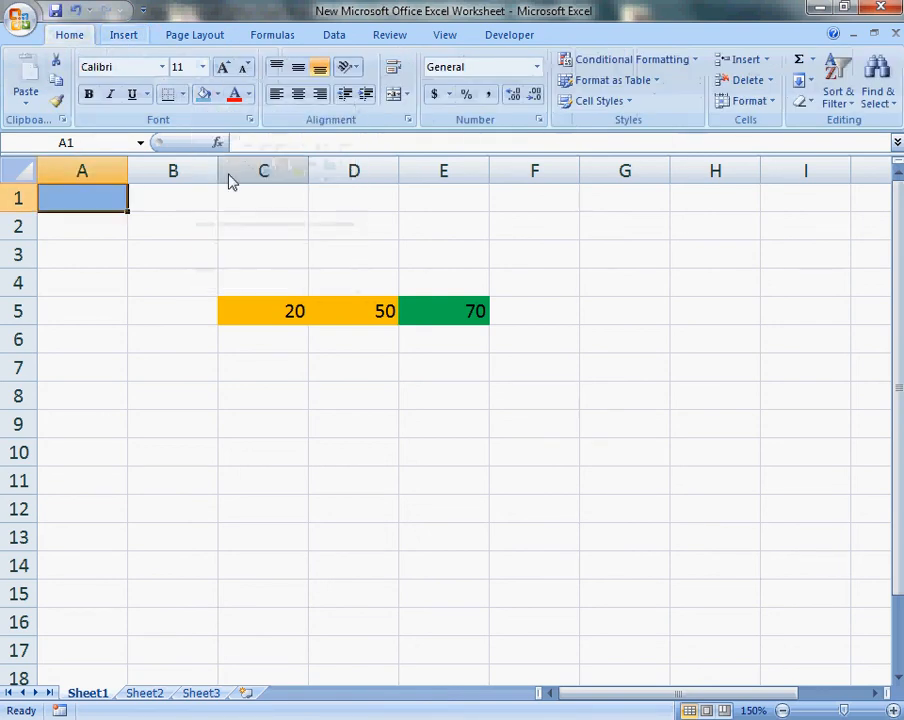
pyautogui.click(168, 211)
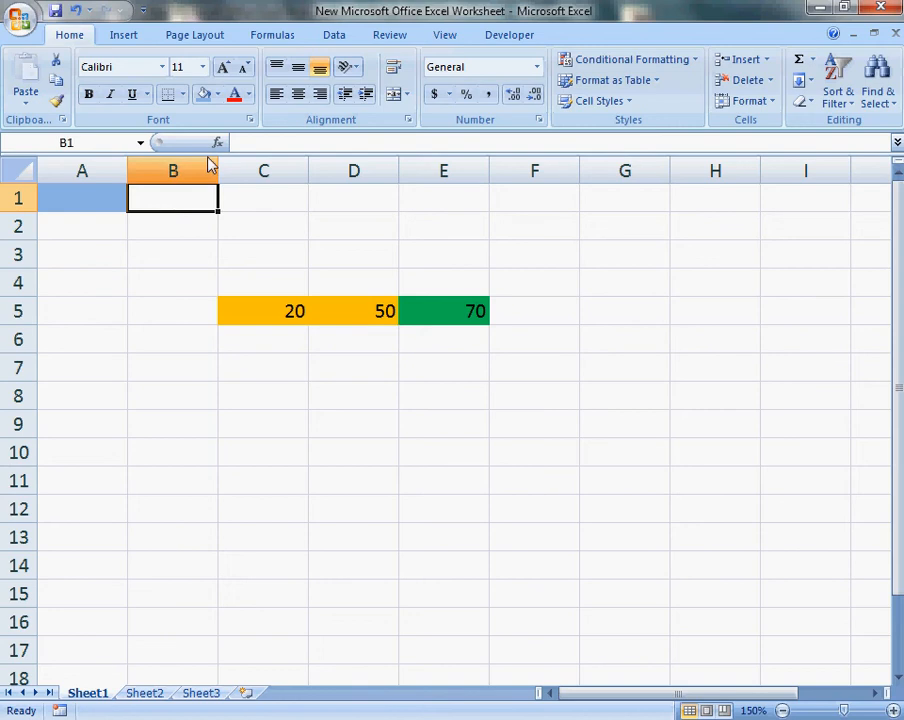
pyautogui.click(204, 94)
# Step: Fill cell C1 with light red and deselect it
pyautogui.click(262, 206)
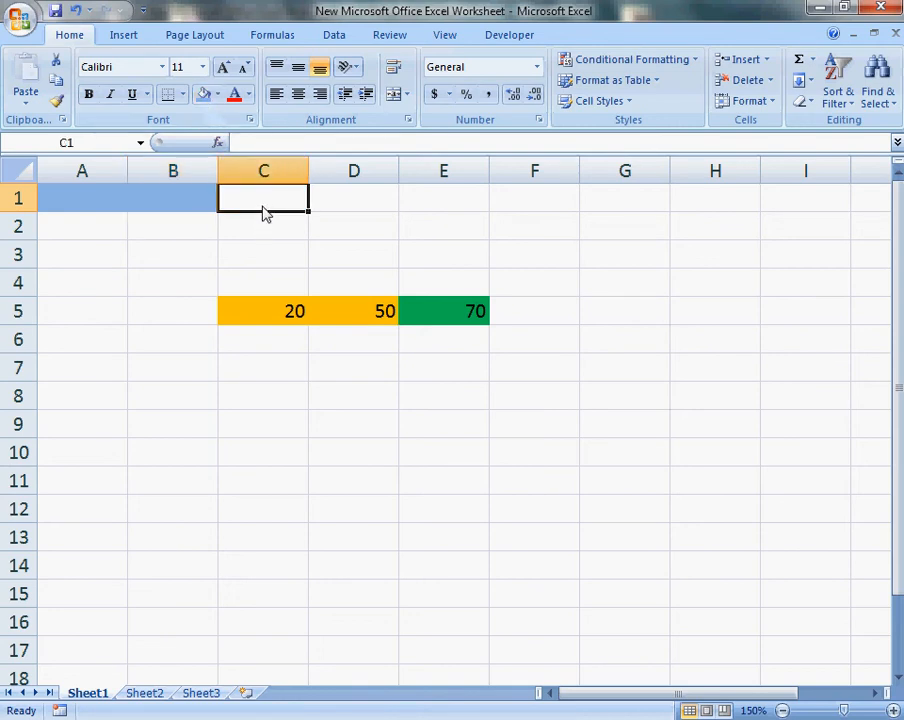
pyautogui.click(217, 94)
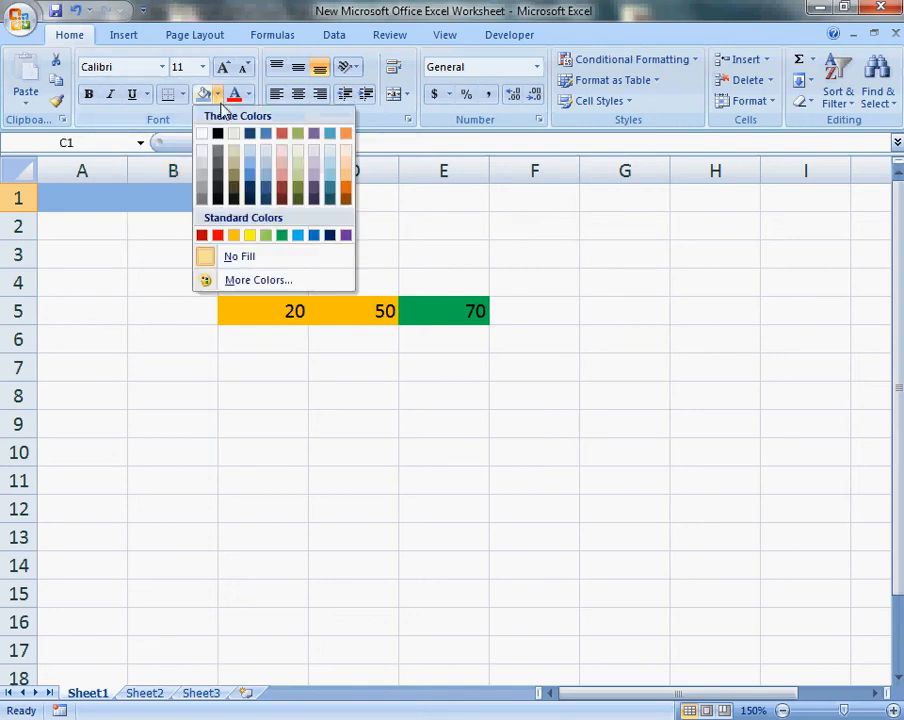
pyautogui.click(282, 178)
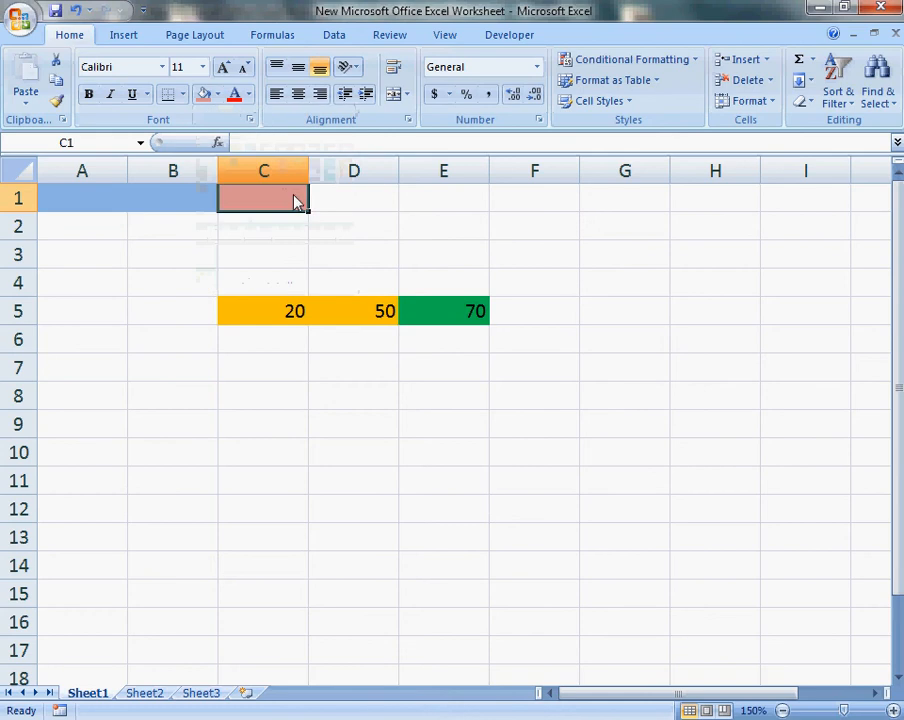
pyautogui.click(408, 247)
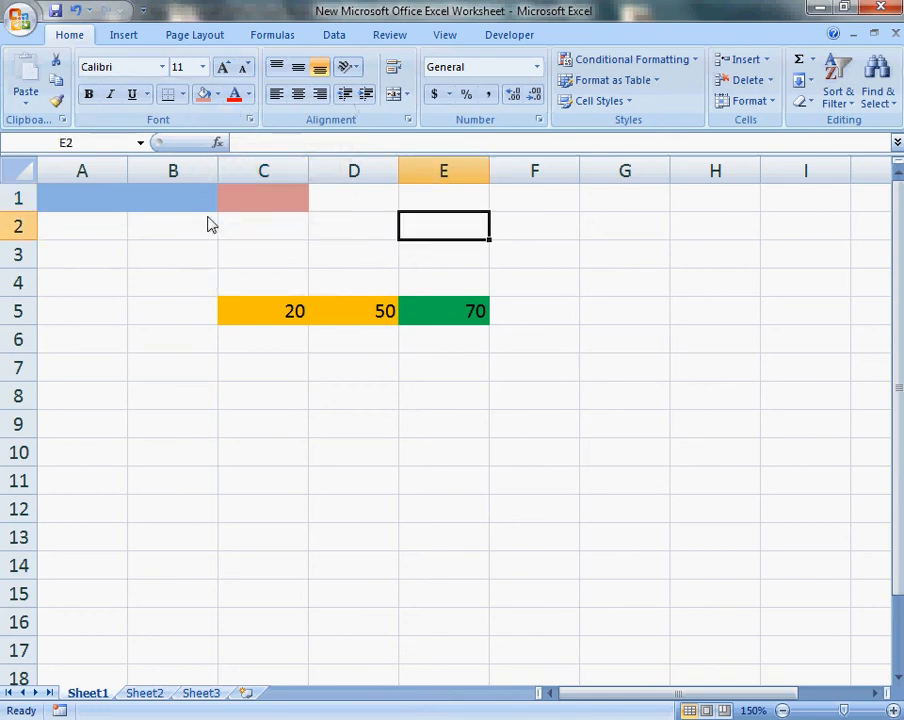
# Step: Enter 49 in cell A1 and 67 in cell B1 on Sheet1, and leave the input cells deselected
pyautogui.click(113, 210)
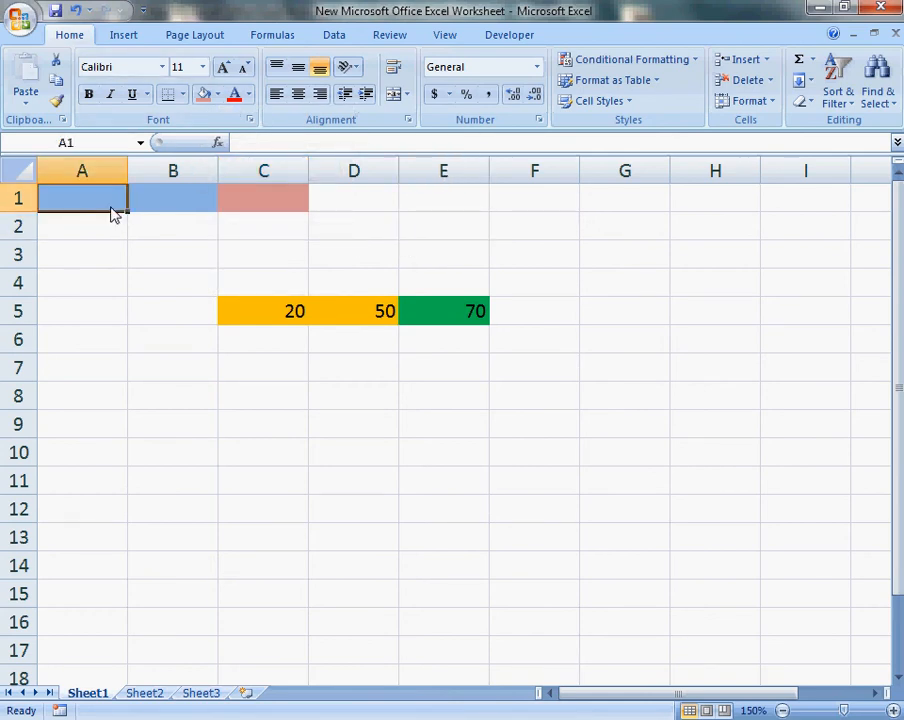
pyautogui.write('49')
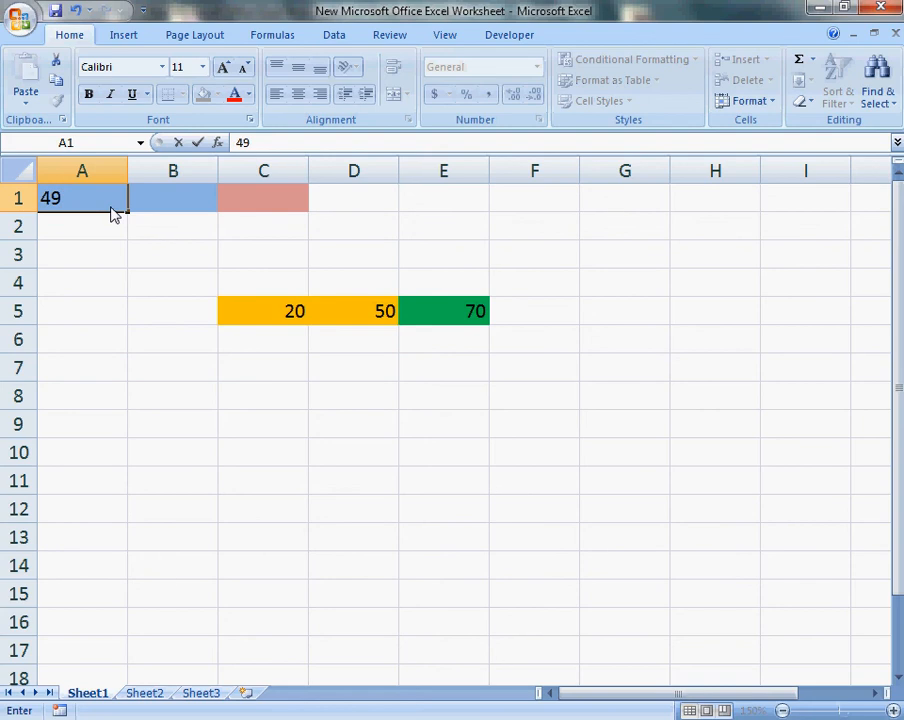
pyautogui.press('Return')
pyautogui.click(160, 207)
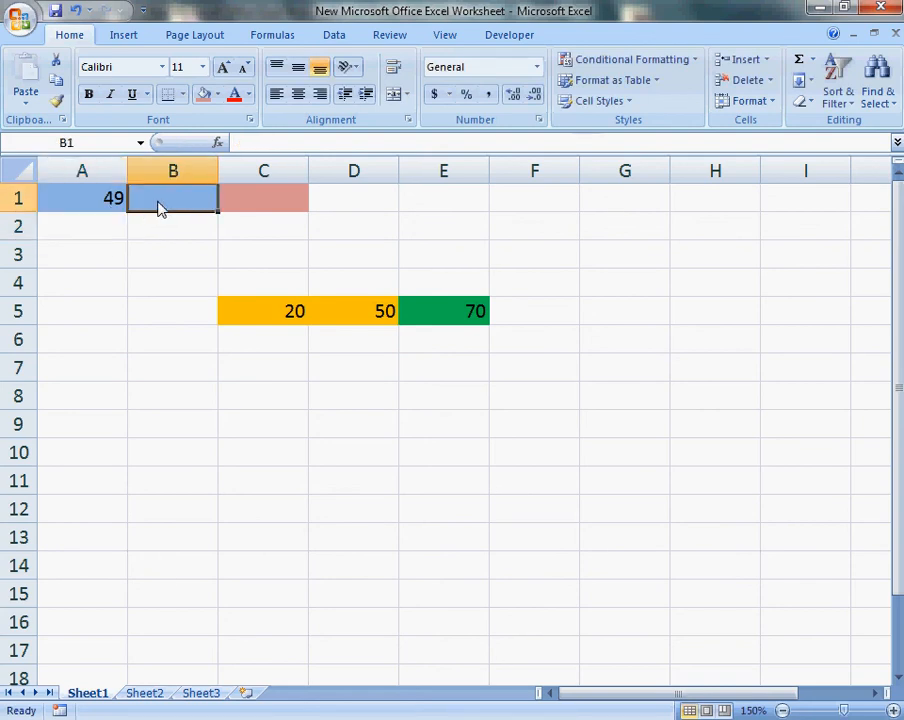
pyautogui.write('67')
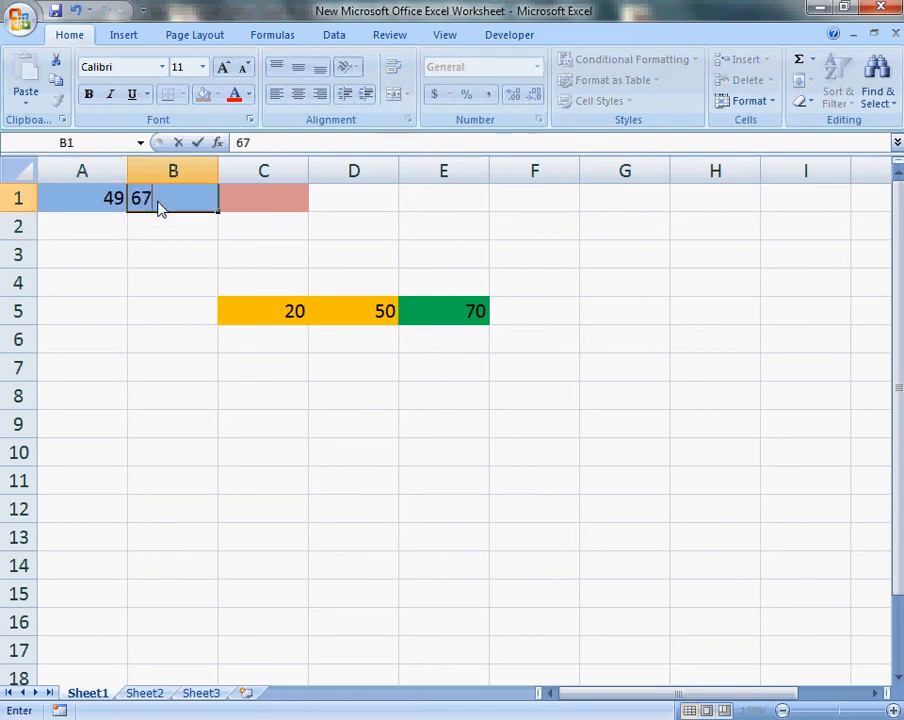
pyautogui.press('Return')
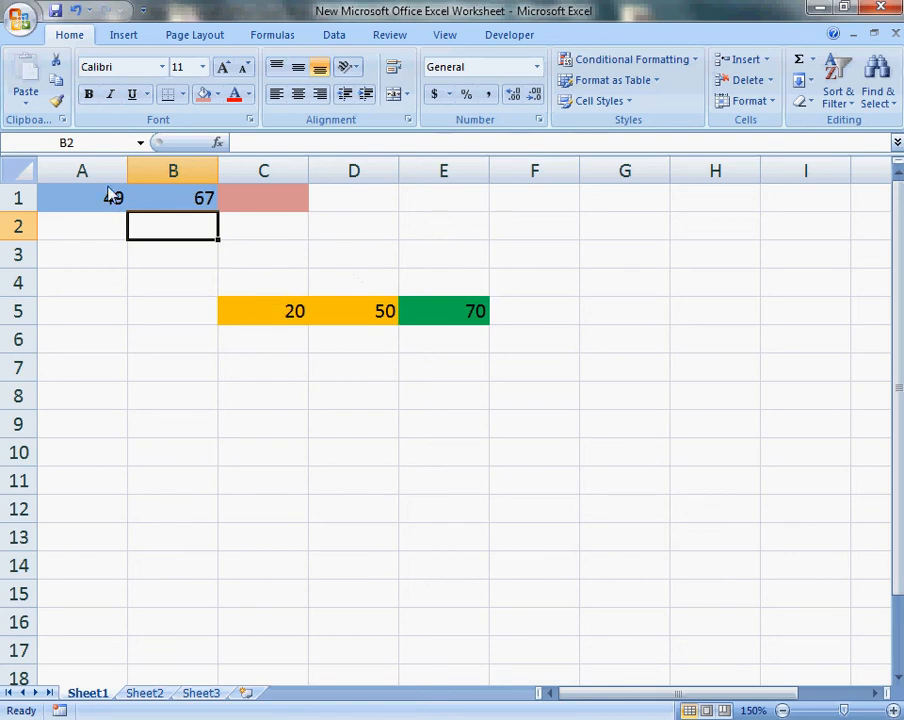
pyautogui.click(556, 284)
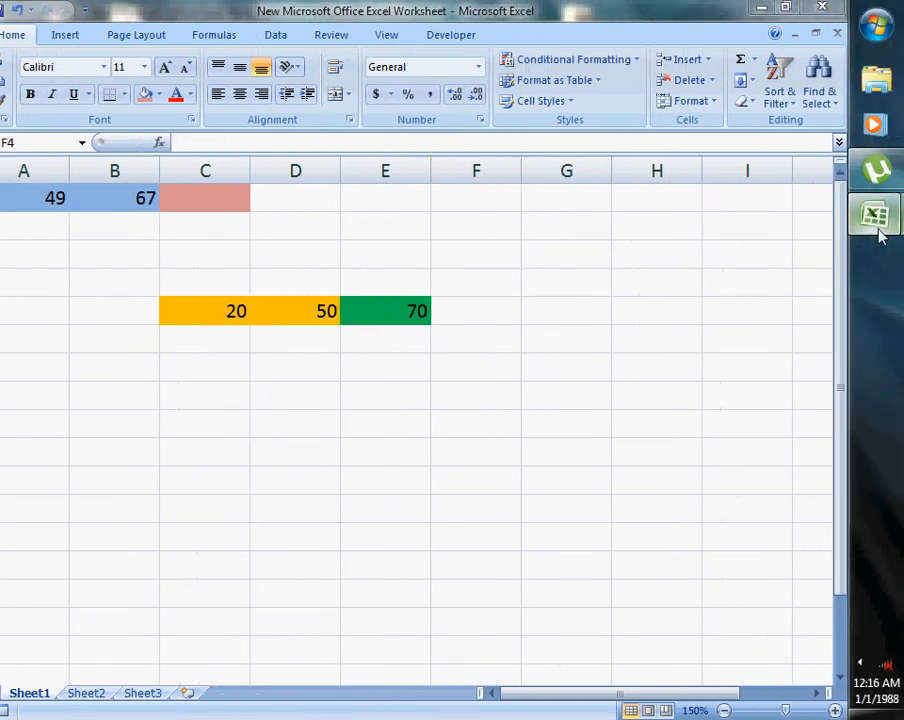
# Step: Switch to the Visual Basic editor and run the Test macro
pyautogui.moveTo(899, 228)
pyautogui.click(824, 285)
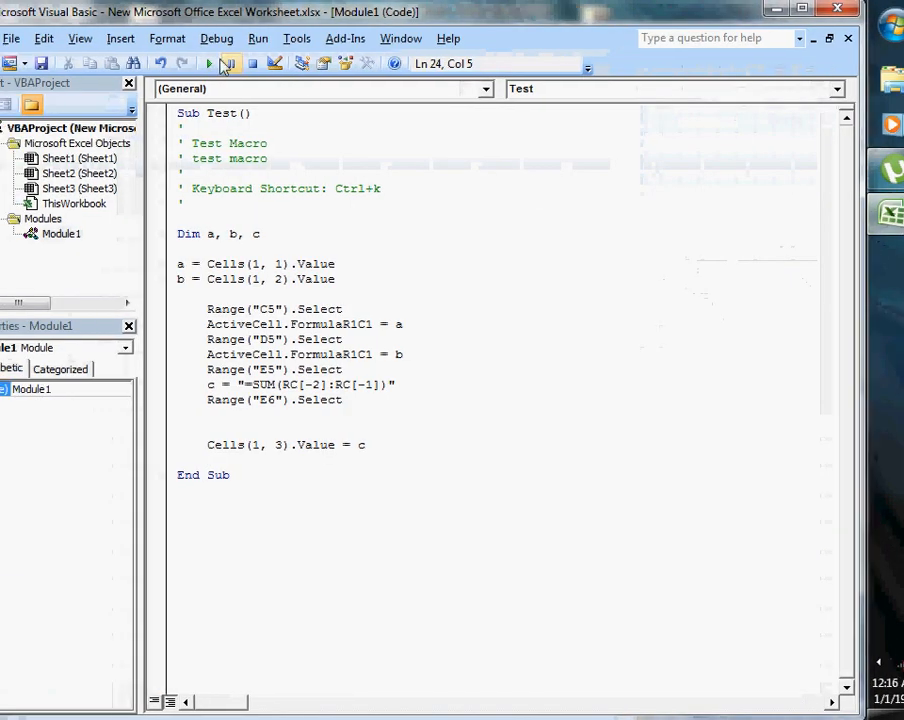
pyautogui.click(190, 63)
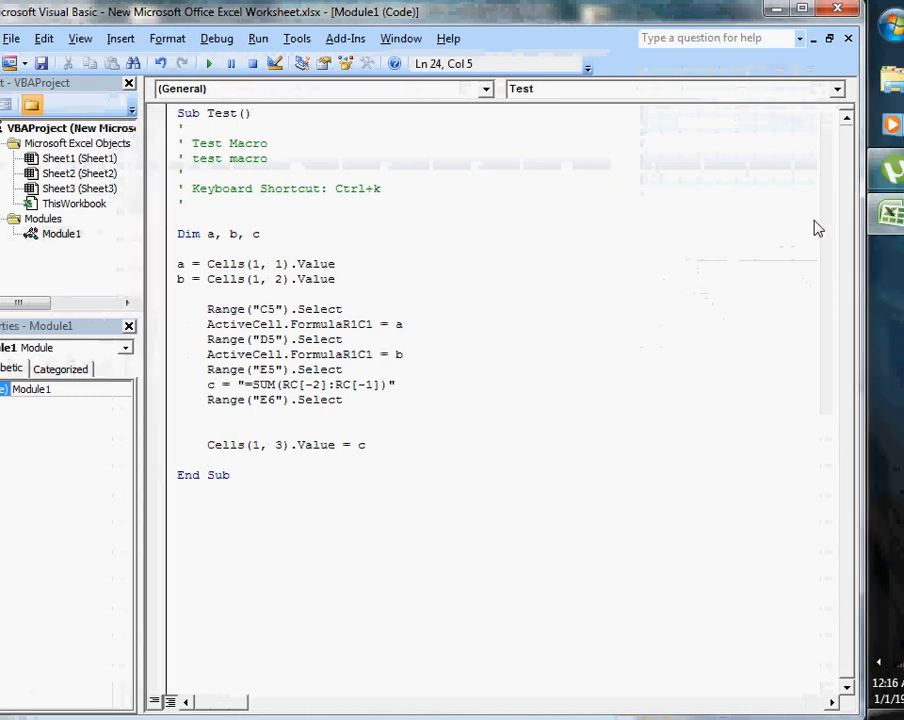
# Step: Switch back to the Excel workbook and inspect the macro's output and formula in cell C1
pyautogui.moveTo(899, 226)
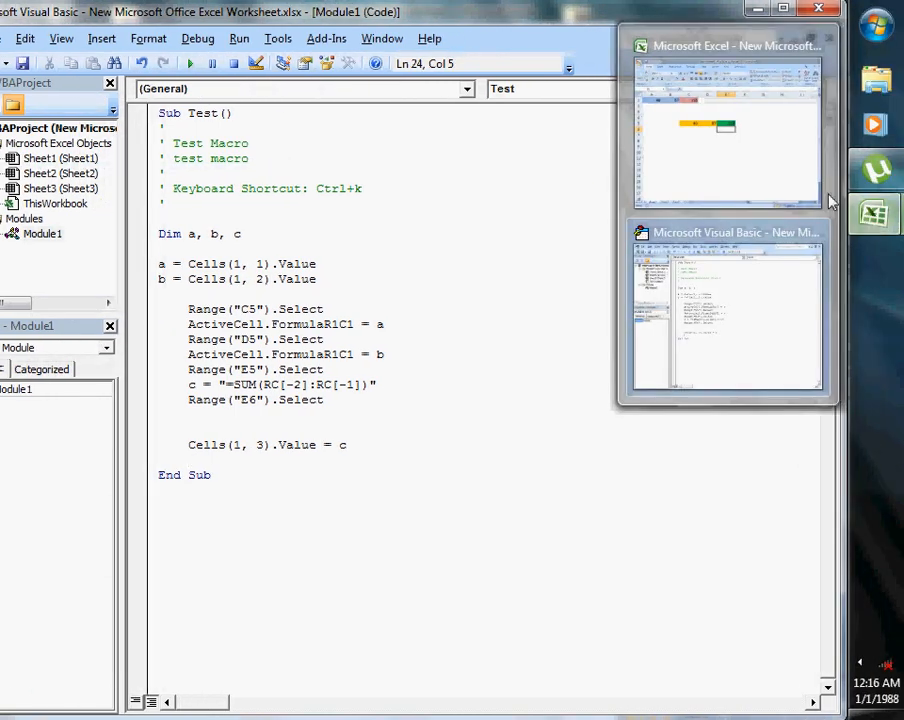
pyautogui.click(745, 150)
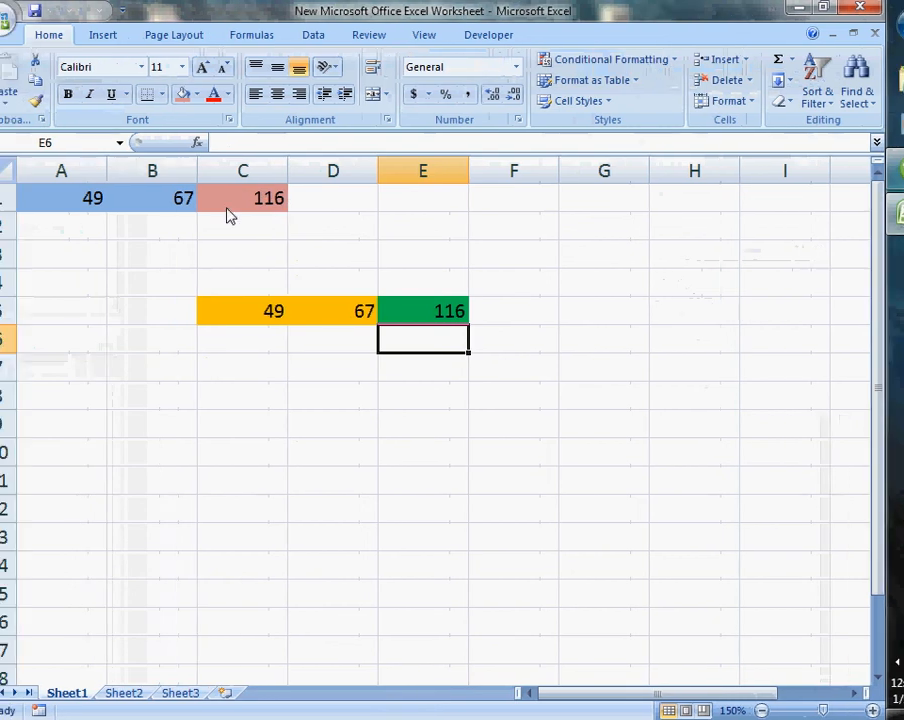
pyautogui.click(205, 205)
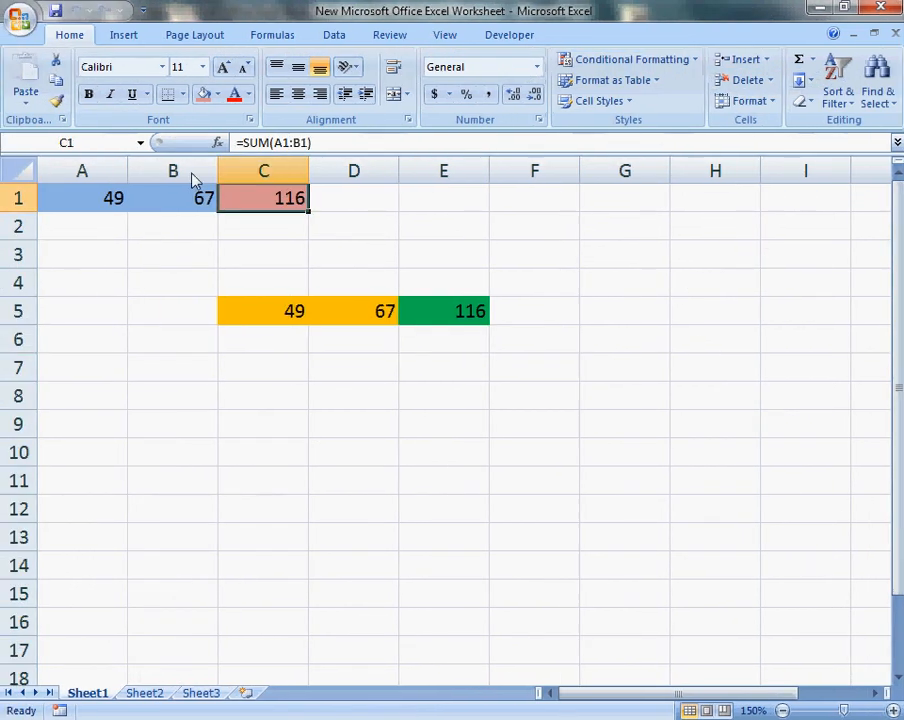
# Step: Review the Test macro's code in the Visual Basic editor against the worksheet output, and return to the Excel workbook
pyautogui.moveTo(898, 240)
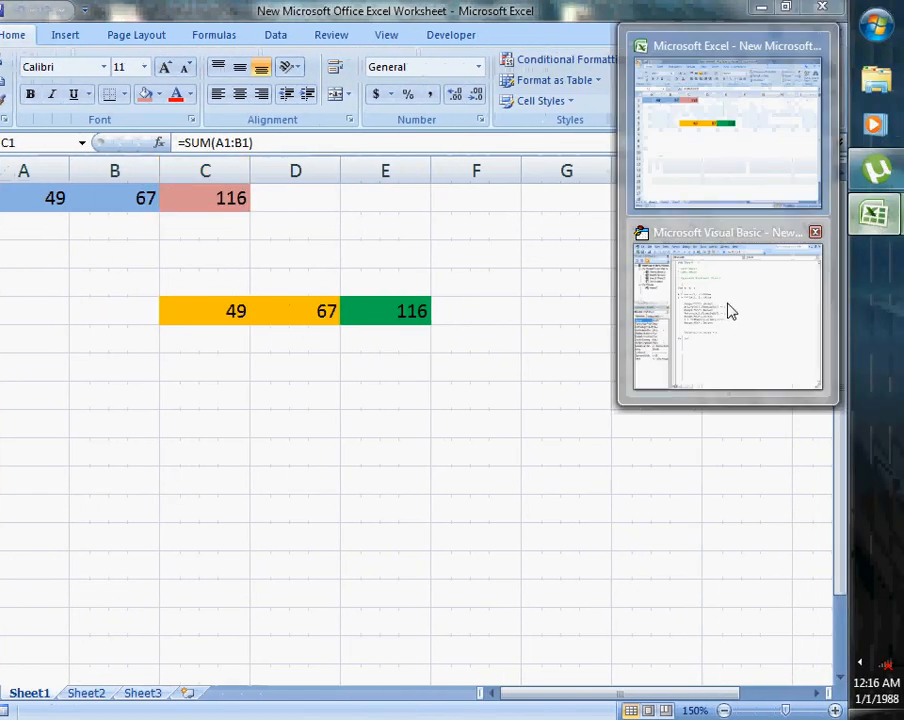
pyautogui.click(727, 310)
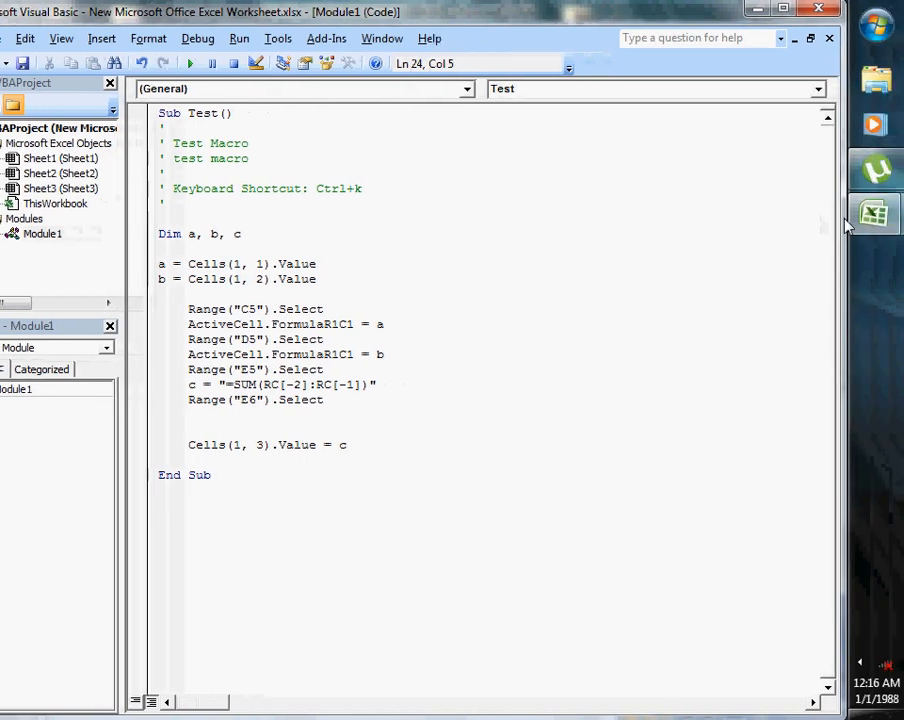
pyautogui.moveTo(864, 212)
pyautogui.click(740, 170)
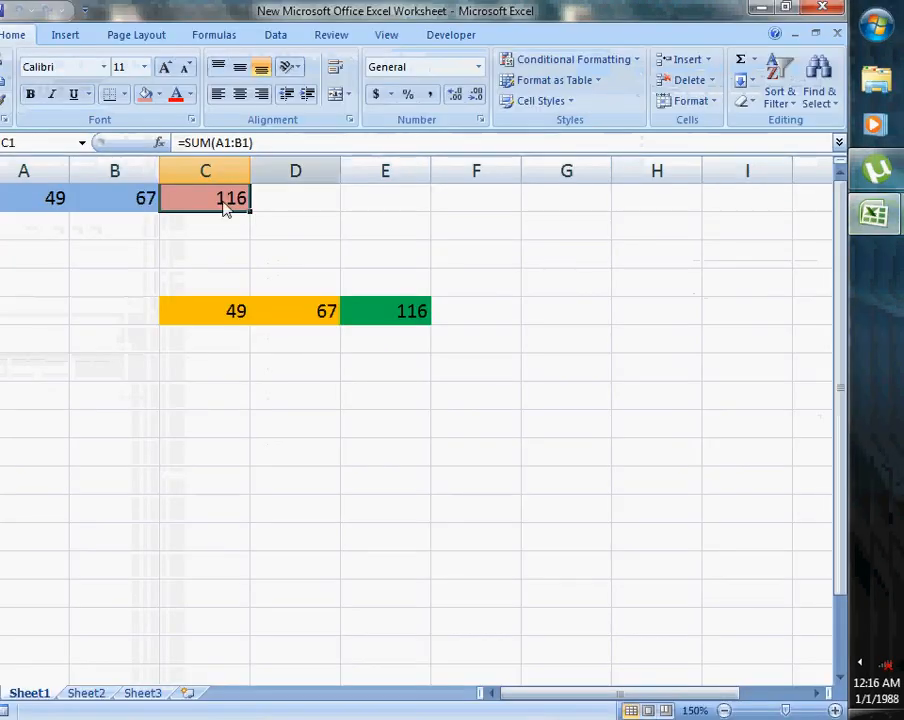